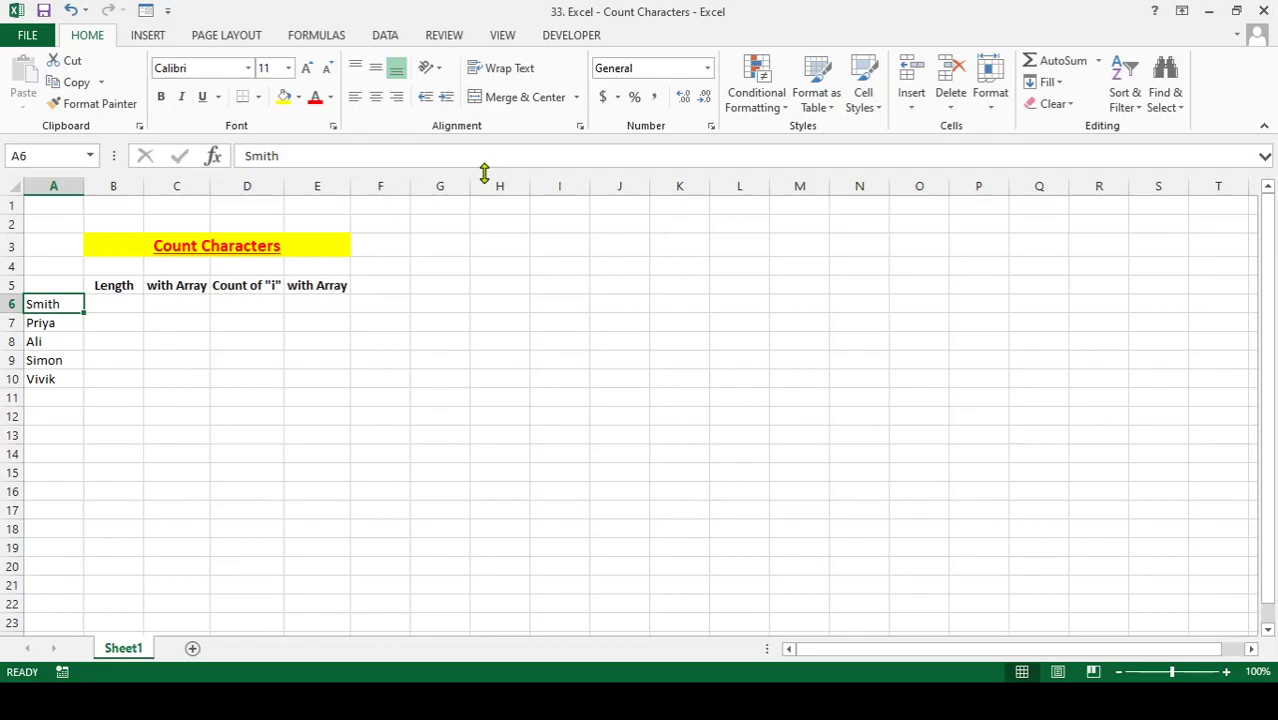
# Look through the list of names in cells A6 to A10
pyautogui.press('Down')
pyautogui.press('Up')
pyautogui.press('Down')
pyautogui.press('Down')
pyautogui.press('Down')
pyautogui.press('Down')
pyautogui.press('Up')
pyautogui.press('Up')
pyautogui.press('Up')
pyautogui.press('Up')
pyautogui.press('Right')
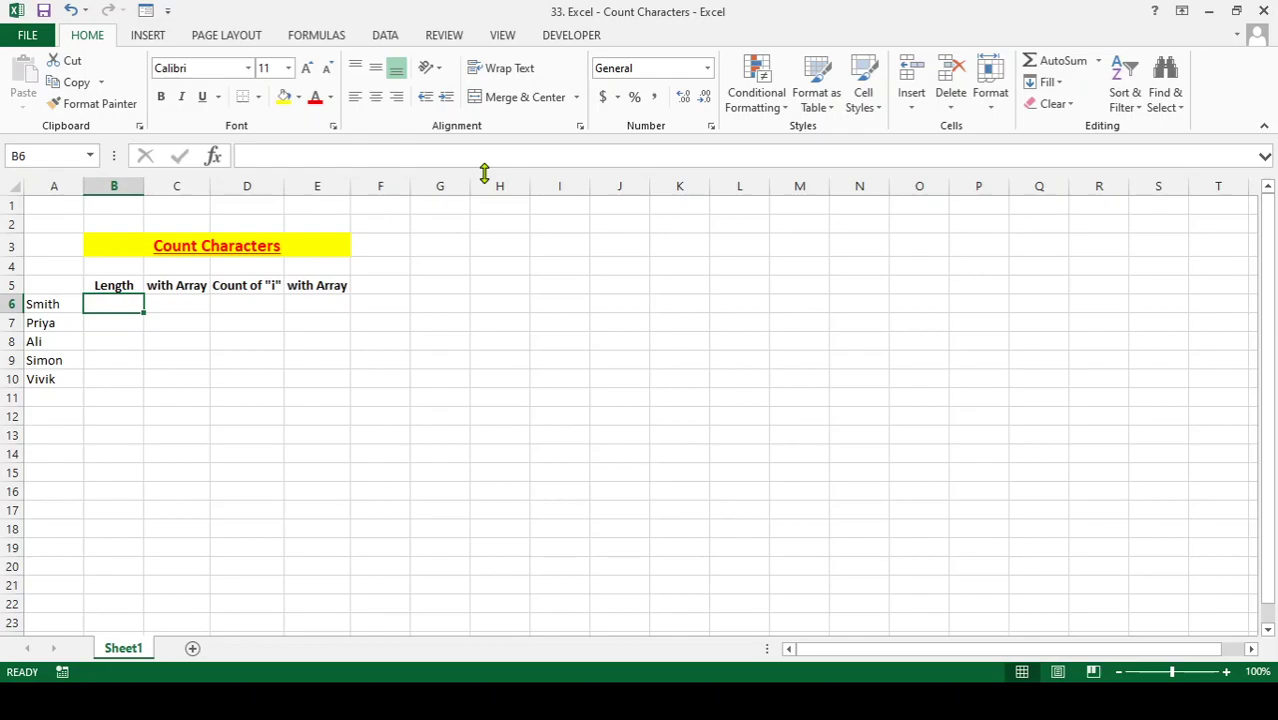
pyautogui.write('=')
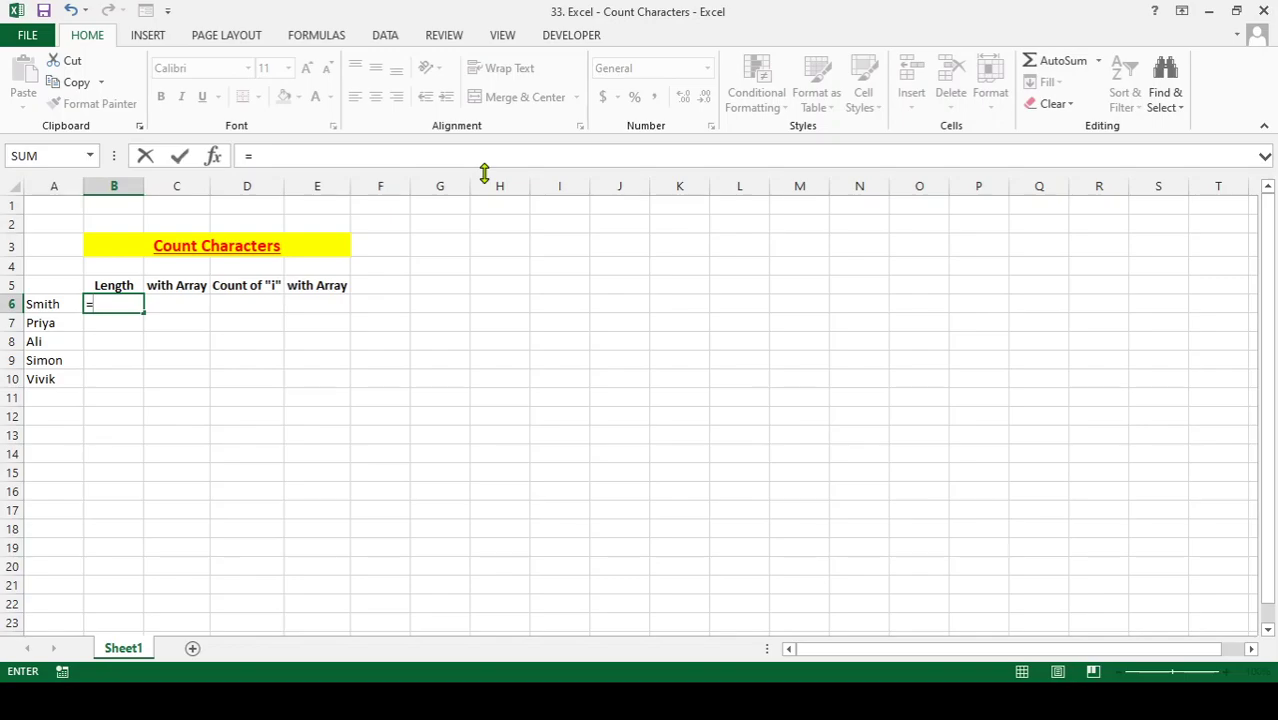
pyautogui.press('Escape')
pyautogui.press('Left')
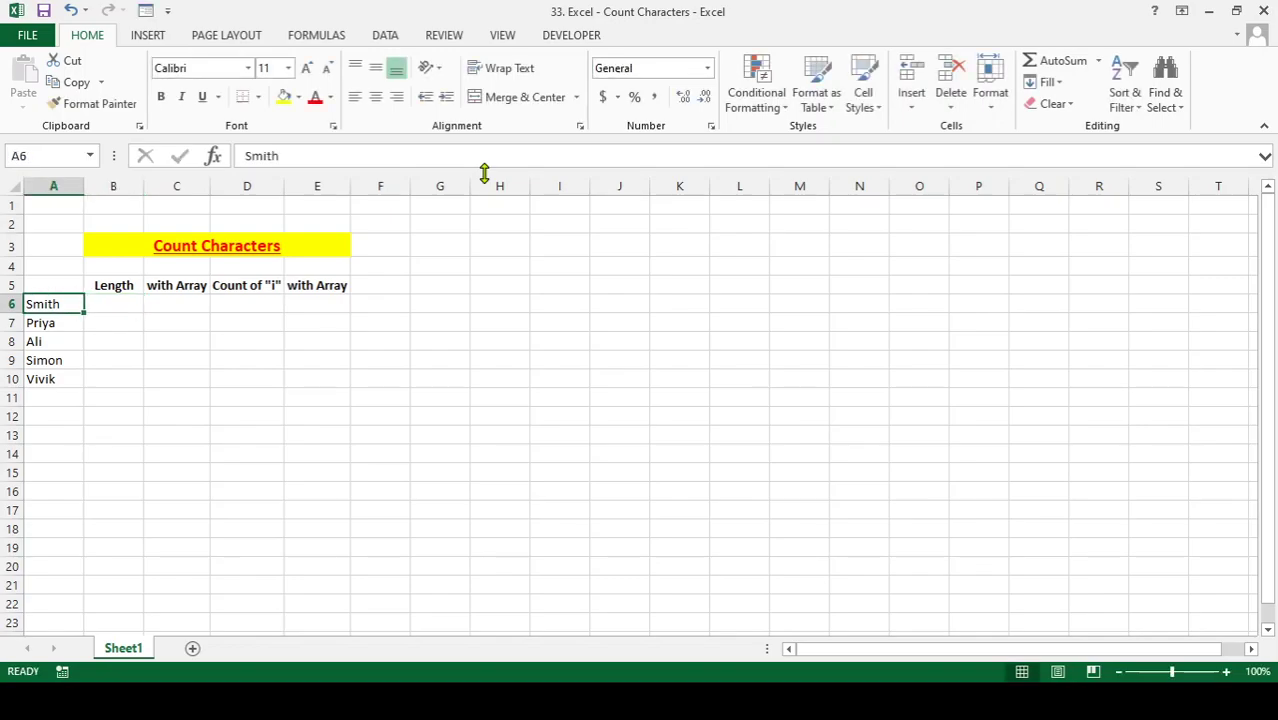
pyautogui.press('Right')
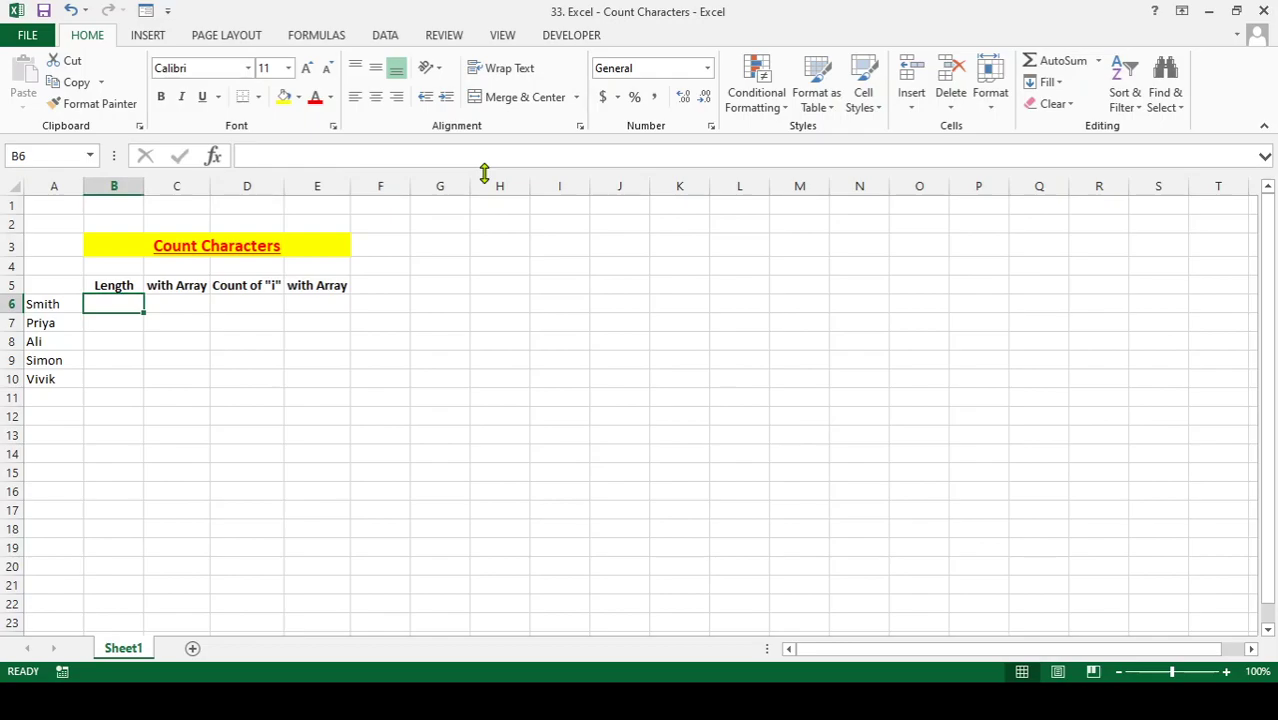
# Enter =LEN(A6) in cell B6 to count the characters of the first name, and review the formula
pyautogui.write('=len')
pyautogui.press('Tab')
pyautogui.press('Left')
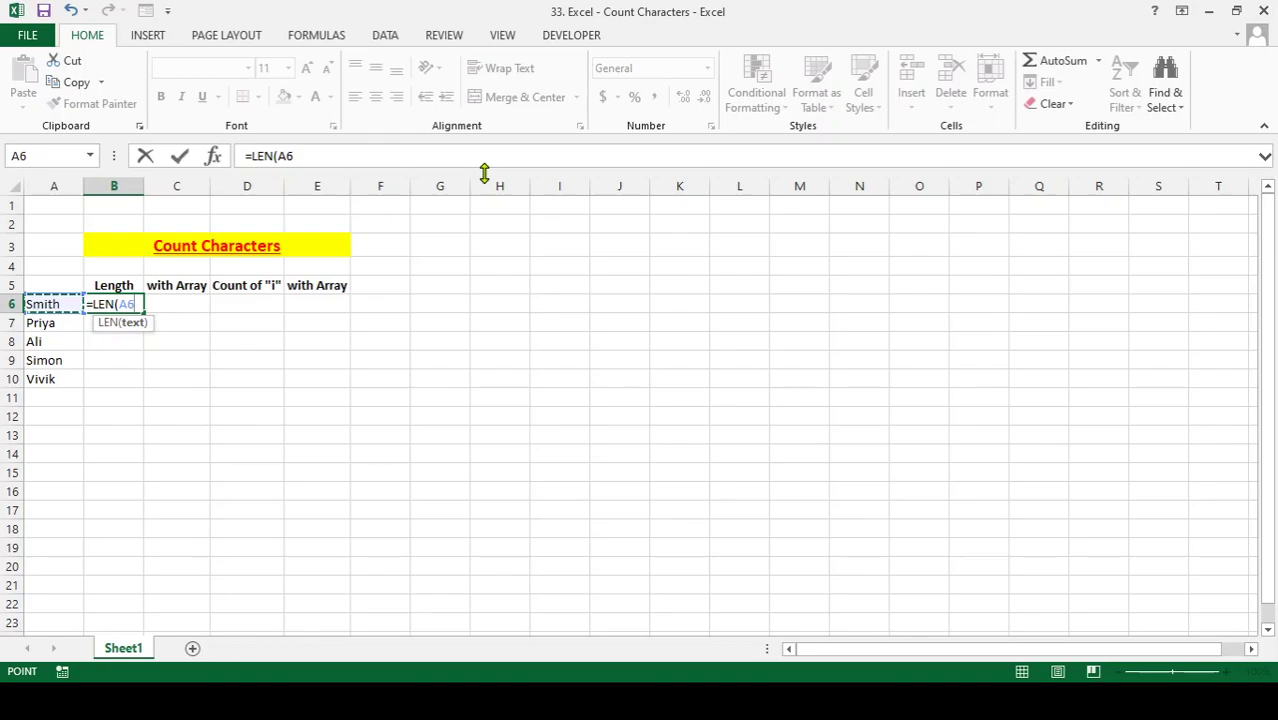
pyautogui.write(')')
pyautogui.press('Return')
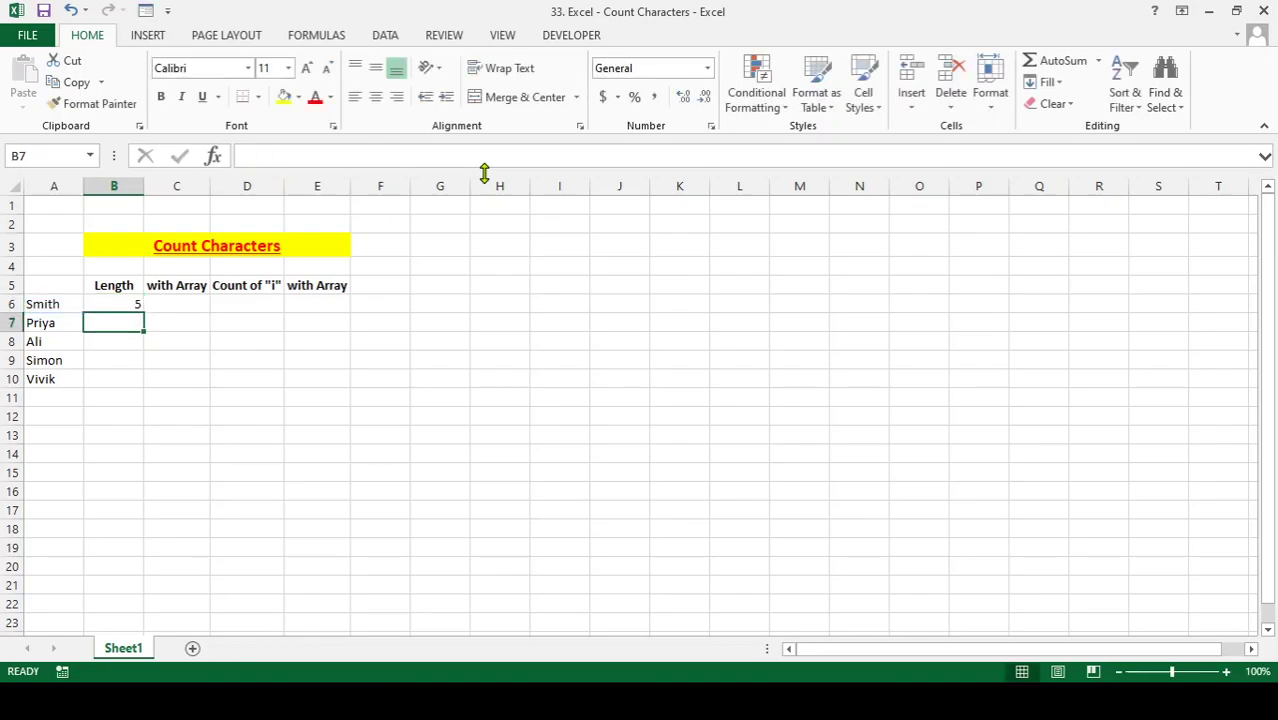
pyautogui.press('Up')
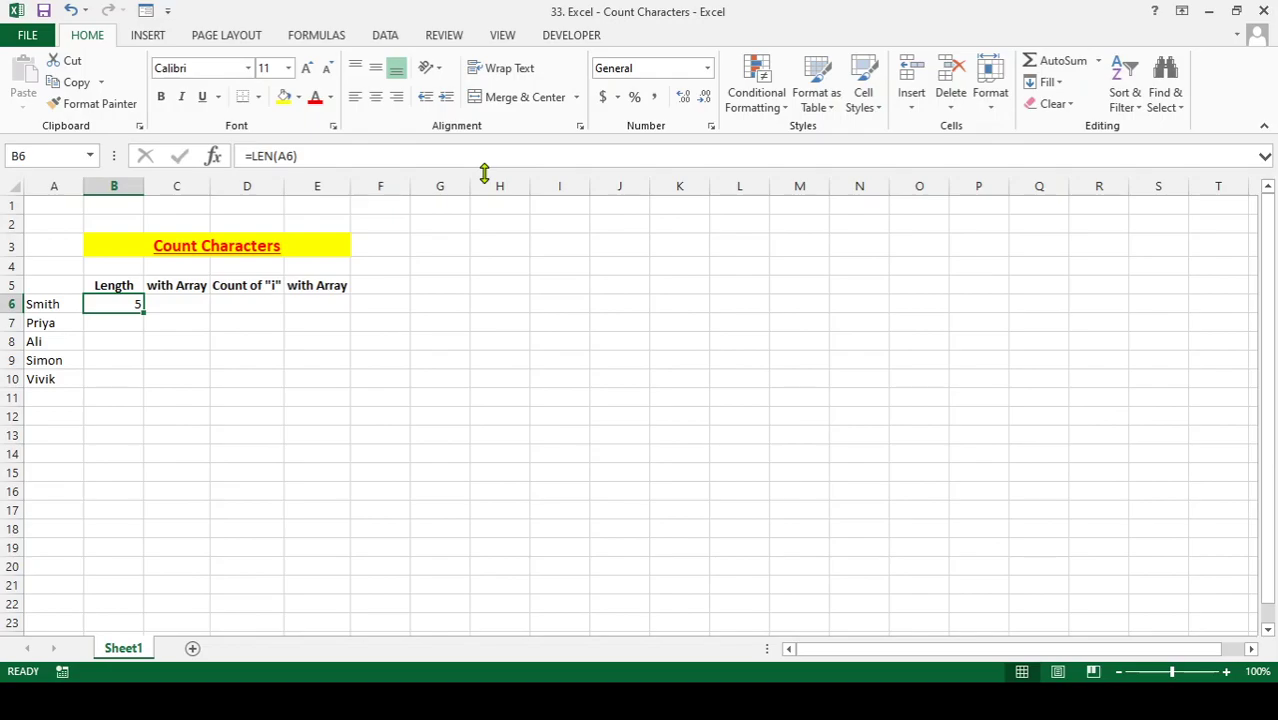
pyautogui.press('F2')
pyautogui.press('Escape')
# Insert a space after the first letter of the name in A6 to test the length formula
pyautogui.click(36, 302)
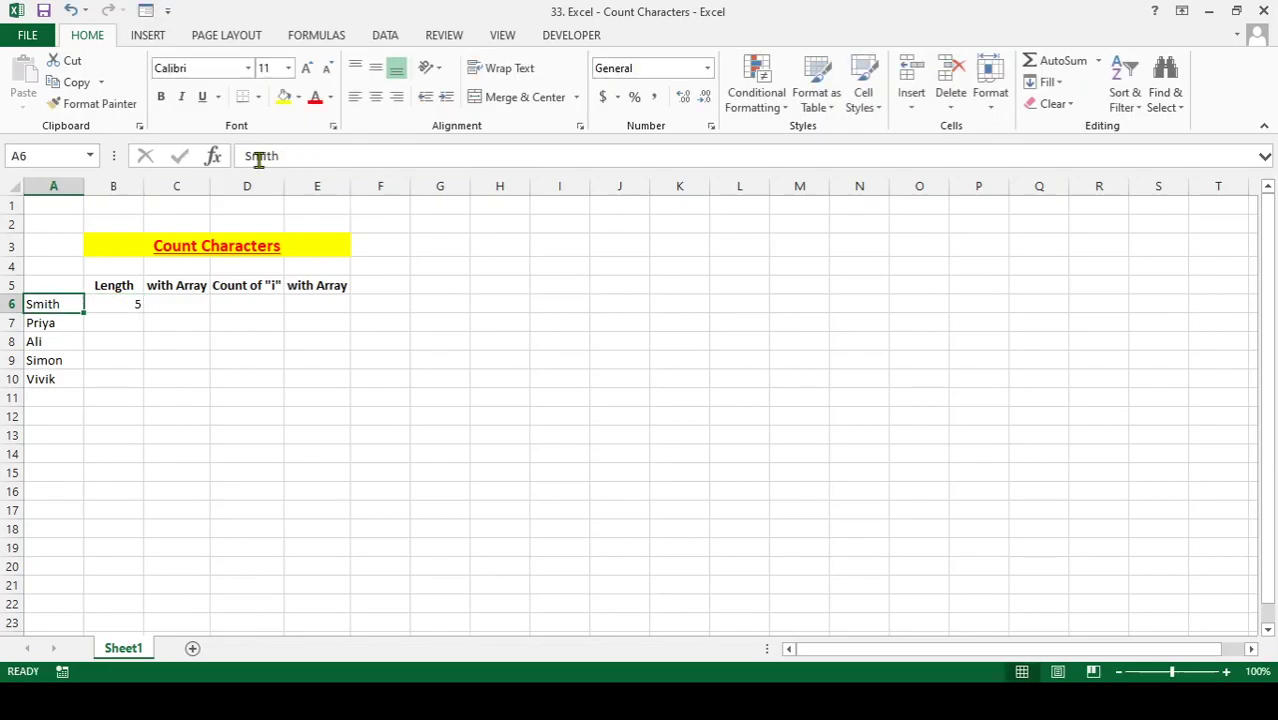
pyautogui.click(253, 156)
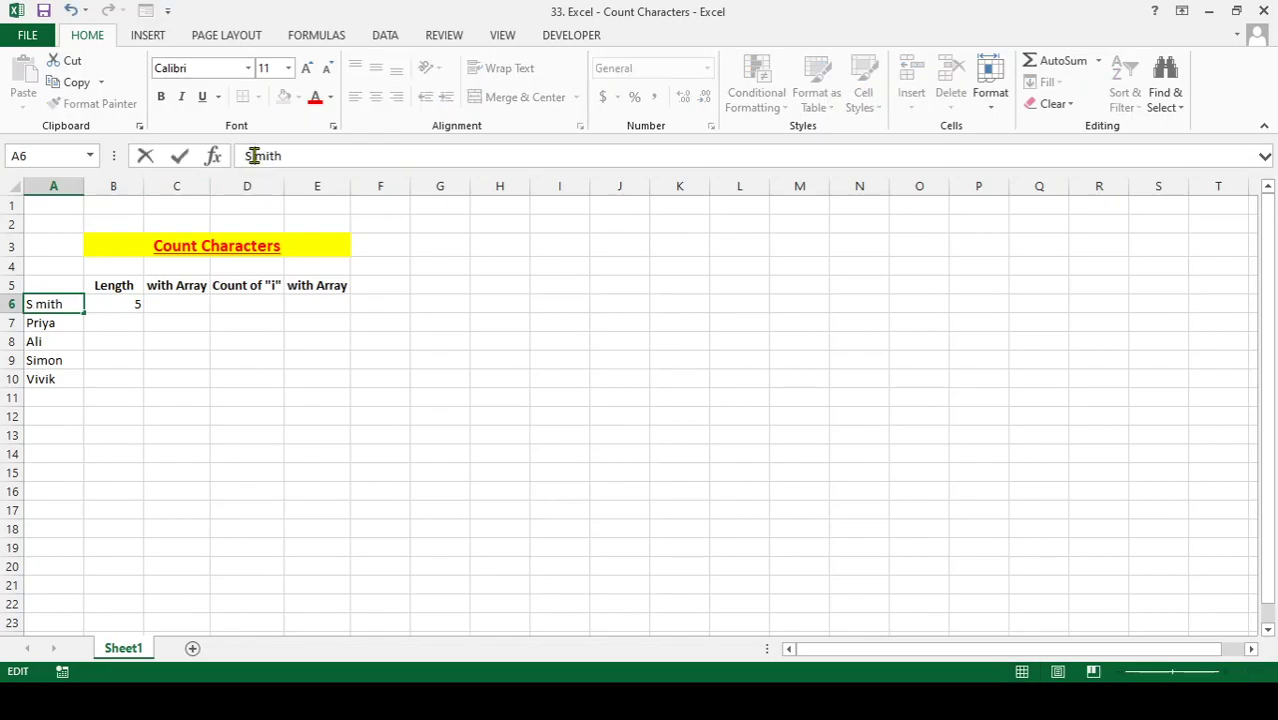
pyautogui.press('Return')
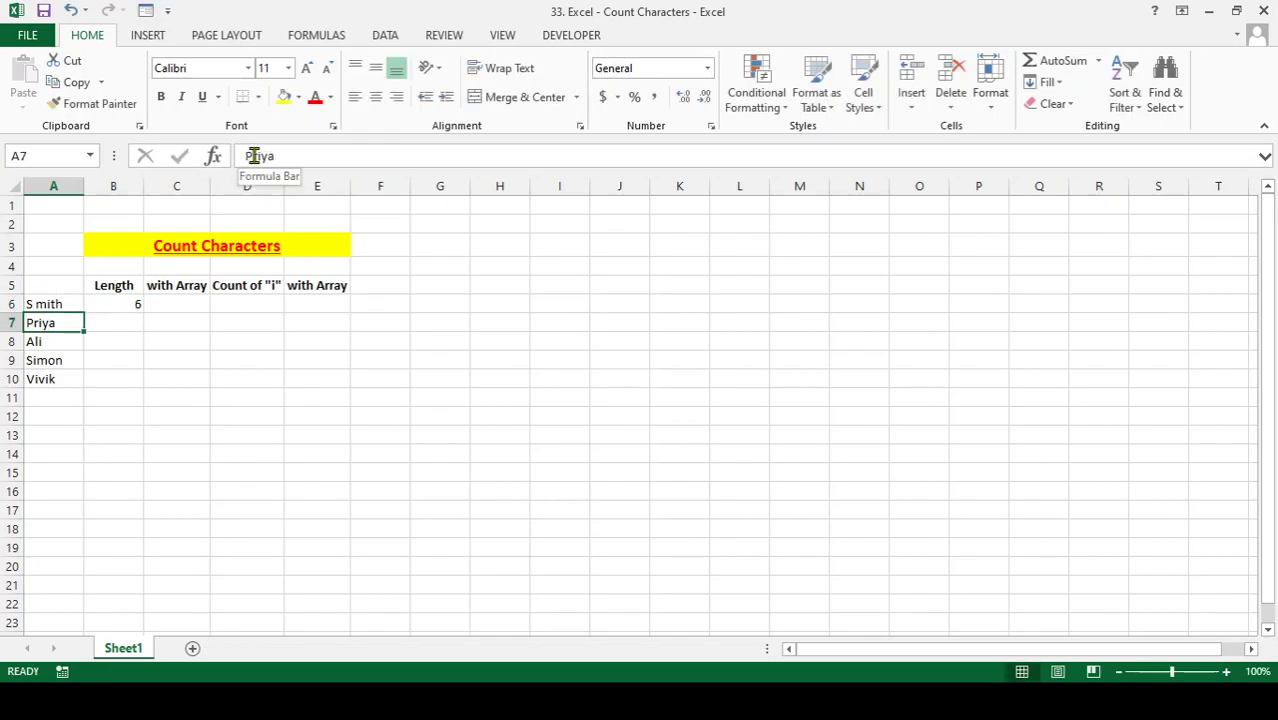
pyautogui.doubleClick(253, 156)
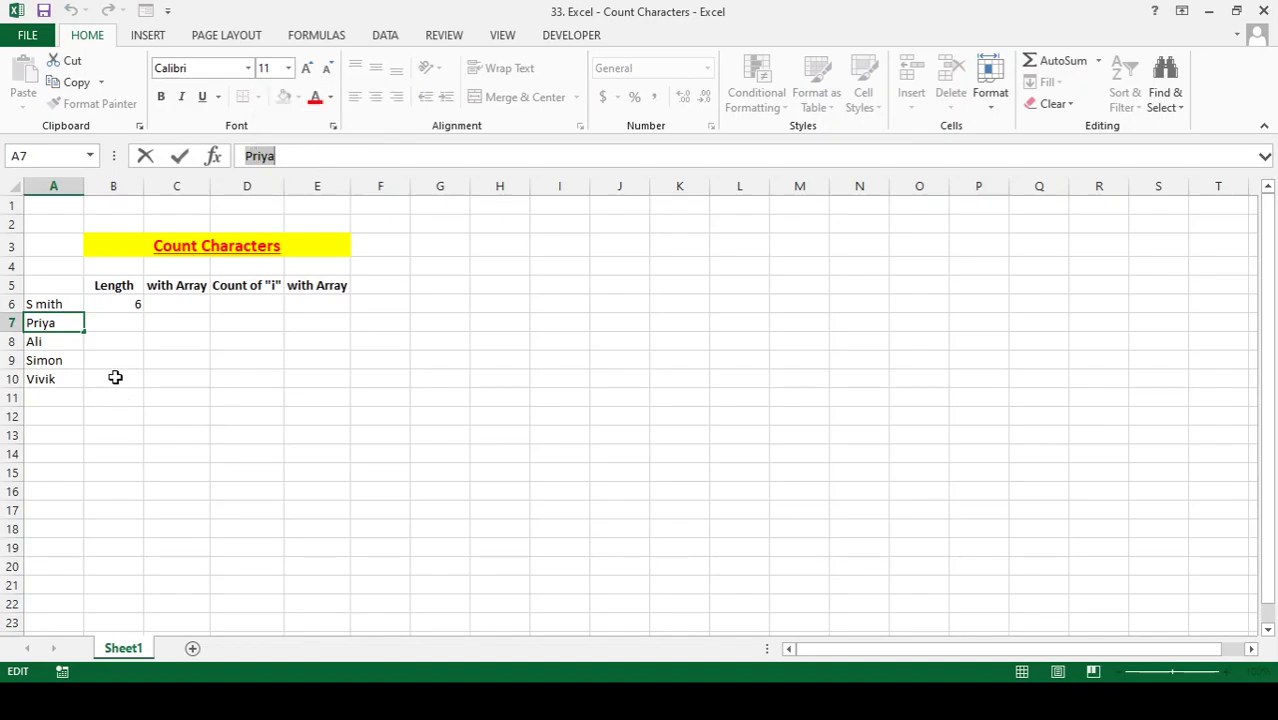
pyautogui.click(114, 325)
pyautogui.click(46, 306)
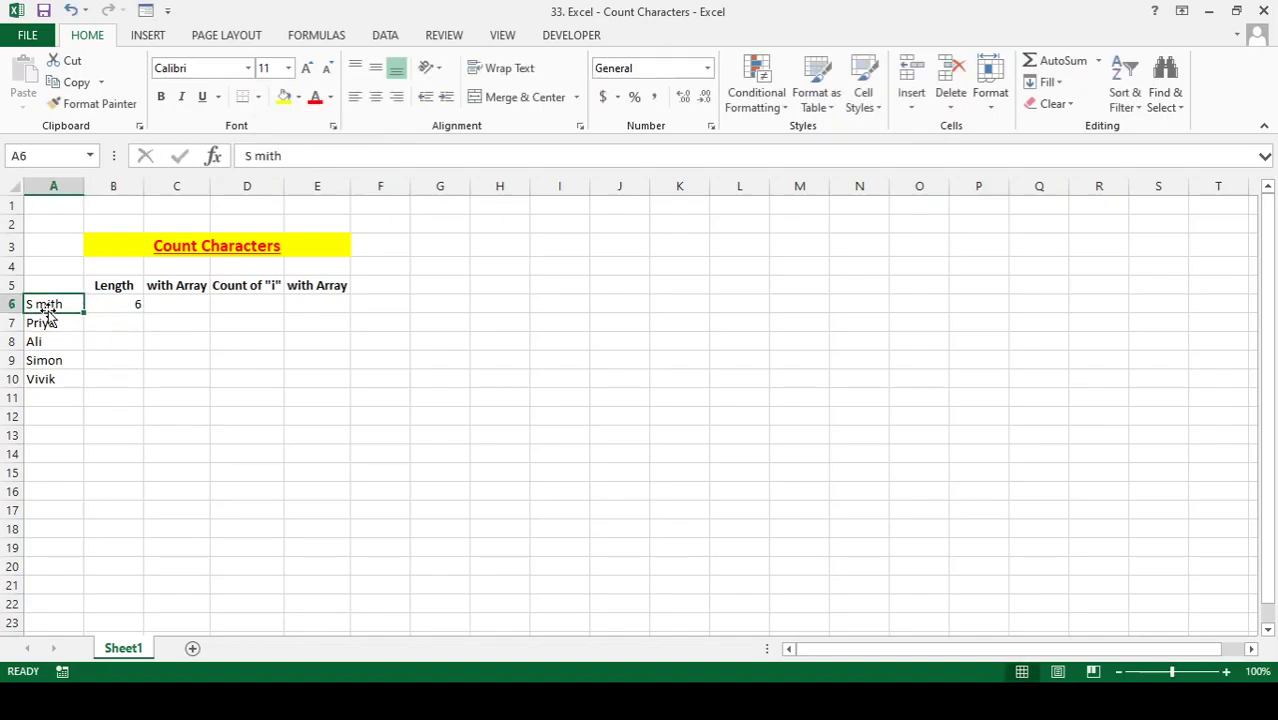
# Undo the space inserted into the name in A6
pyautogui.hotkey('shift', 'Down')
pyautogui.hotkey('shift', 'Down')
pyautogui.hotkey('shift', 'Down')
pyautogui.hotkey('shift', 'Down')
pyautogui.press('Up')
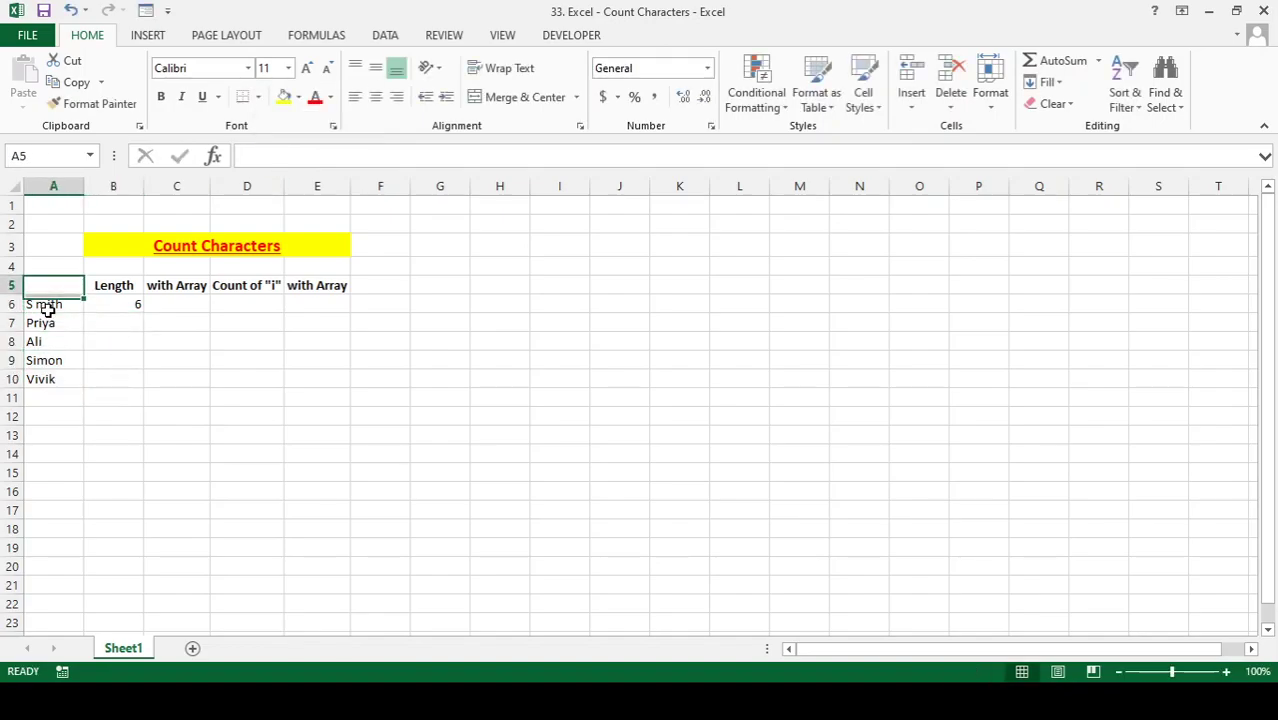
pyautogui.click(47, 310)
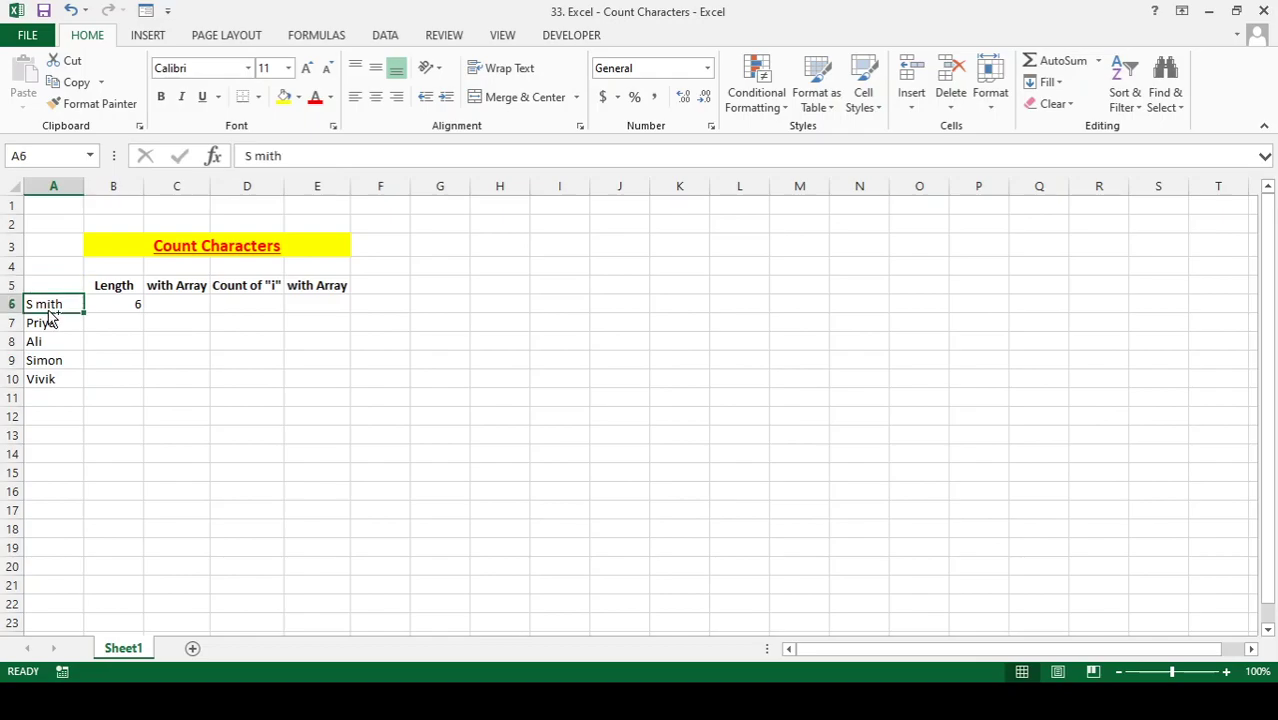
pyautogui.click(51, 319)
pyautogui.hotkey('ctrl', 'z')
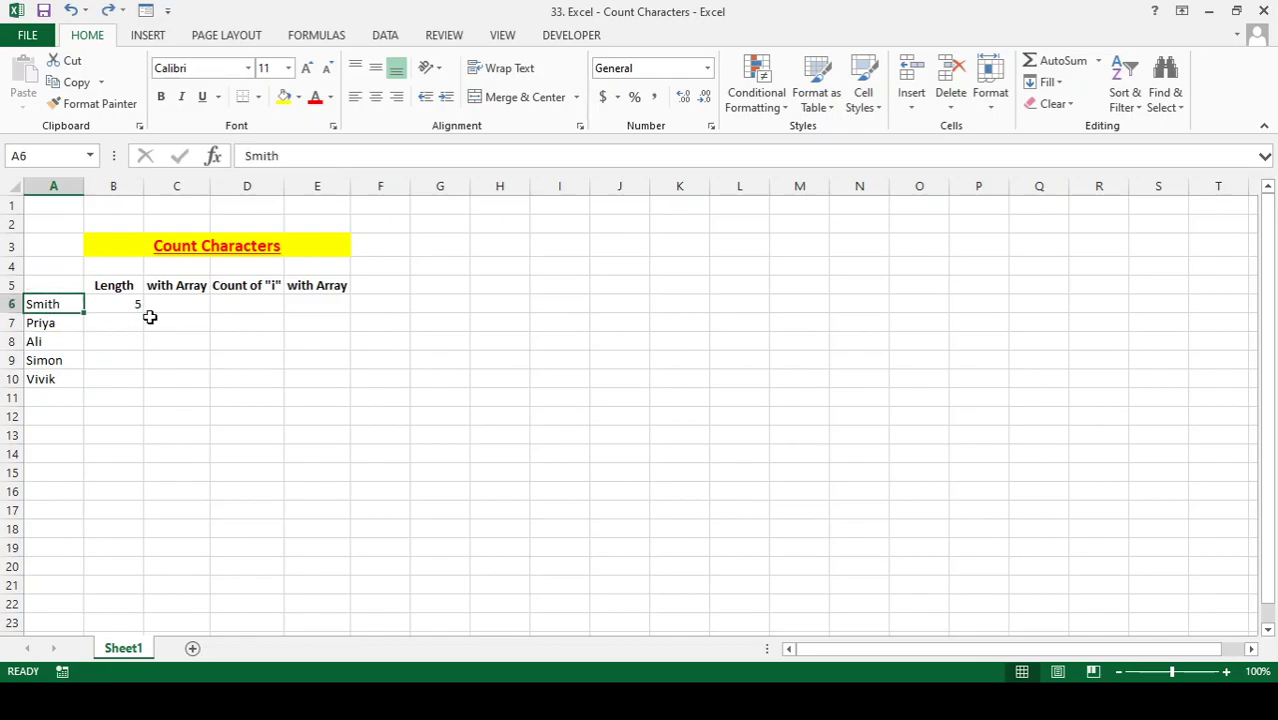
# Fill the LEN formula from B6 down to B10 for the remaining names
pyautogui.click(132, 304)
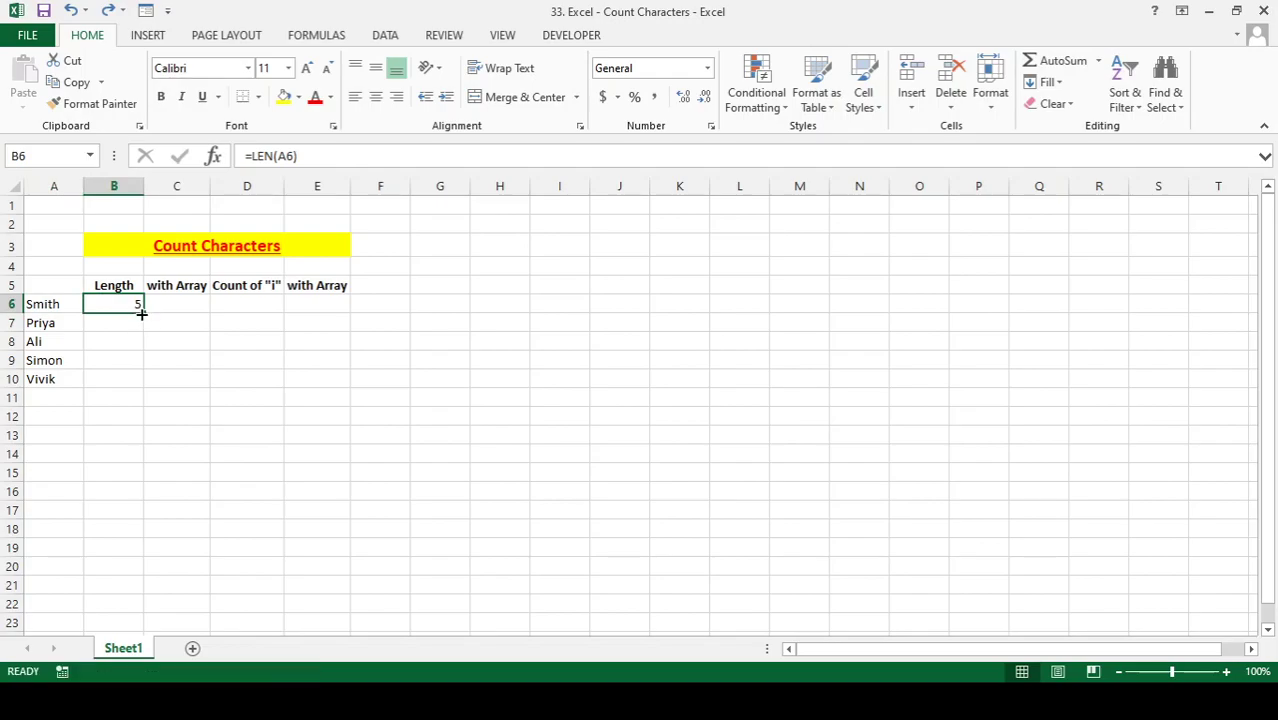
pyautogui.doubleClick(141, 313)
pyautogui.click(118, 320)
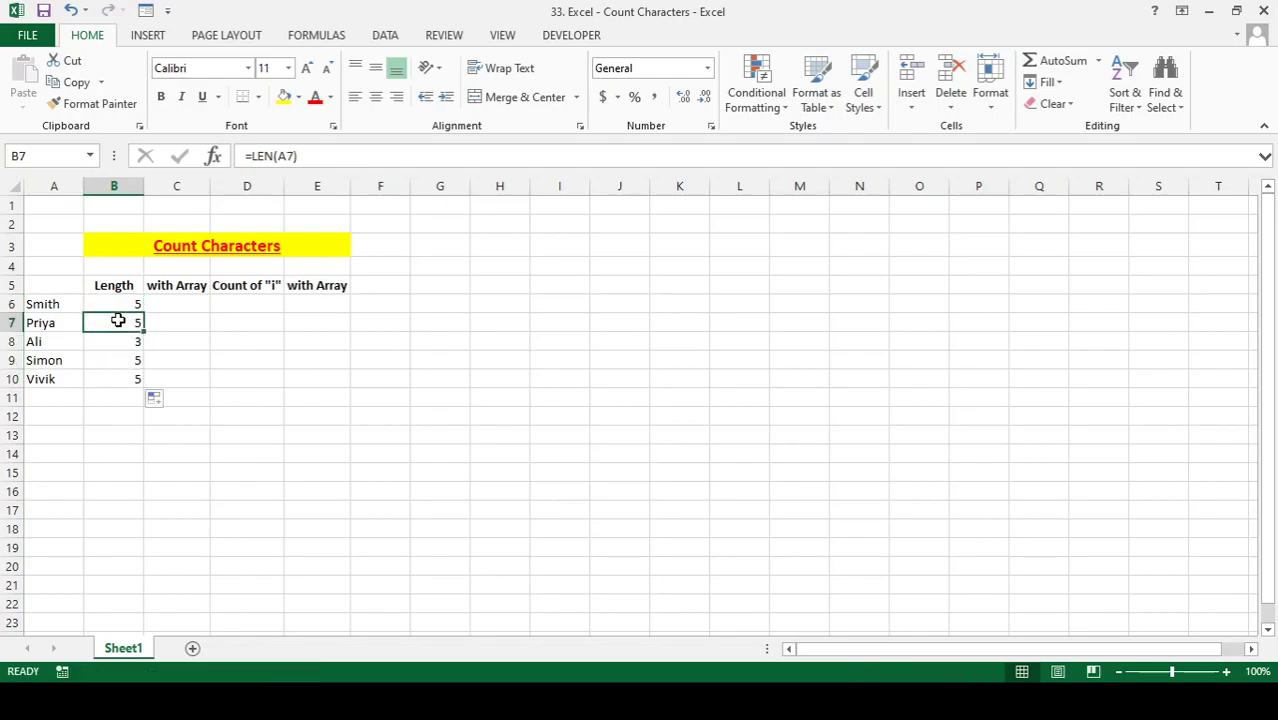
pyautogui.press('XF86MonBrightnessDown')
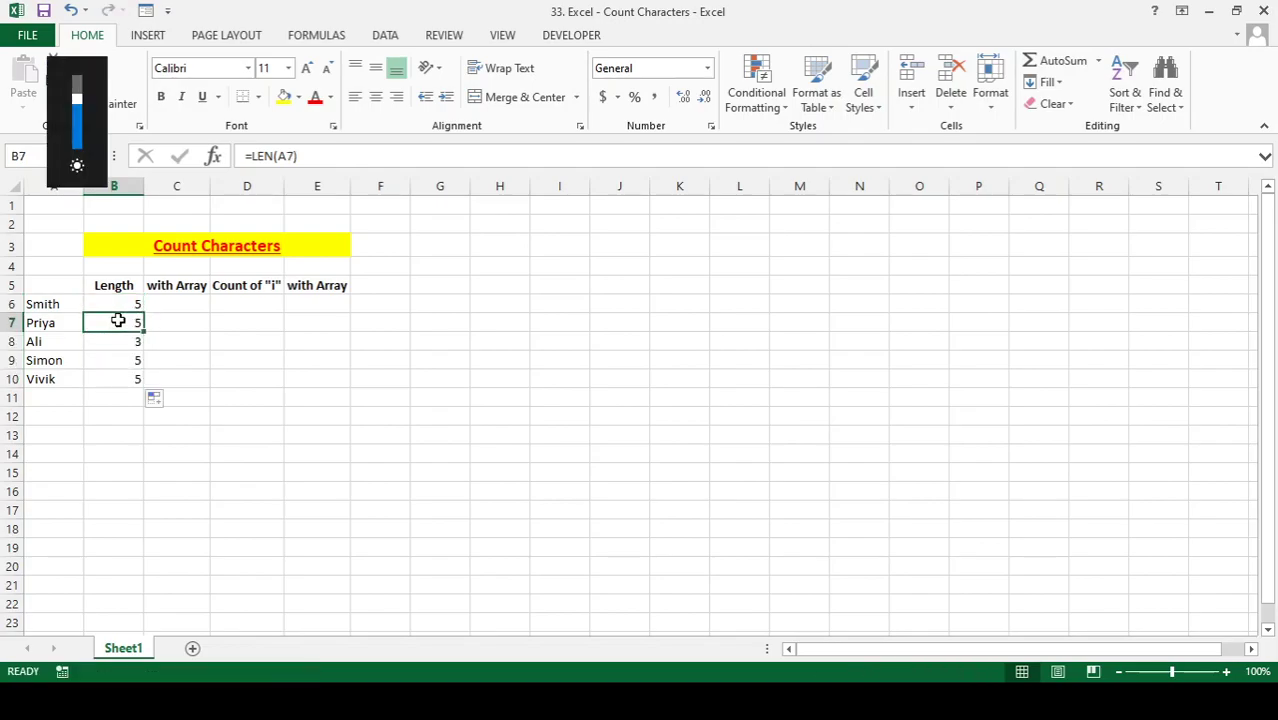
# Inspect the cell references of the copied LEN formulas in B8 to B10
pyautogui.press('Down')
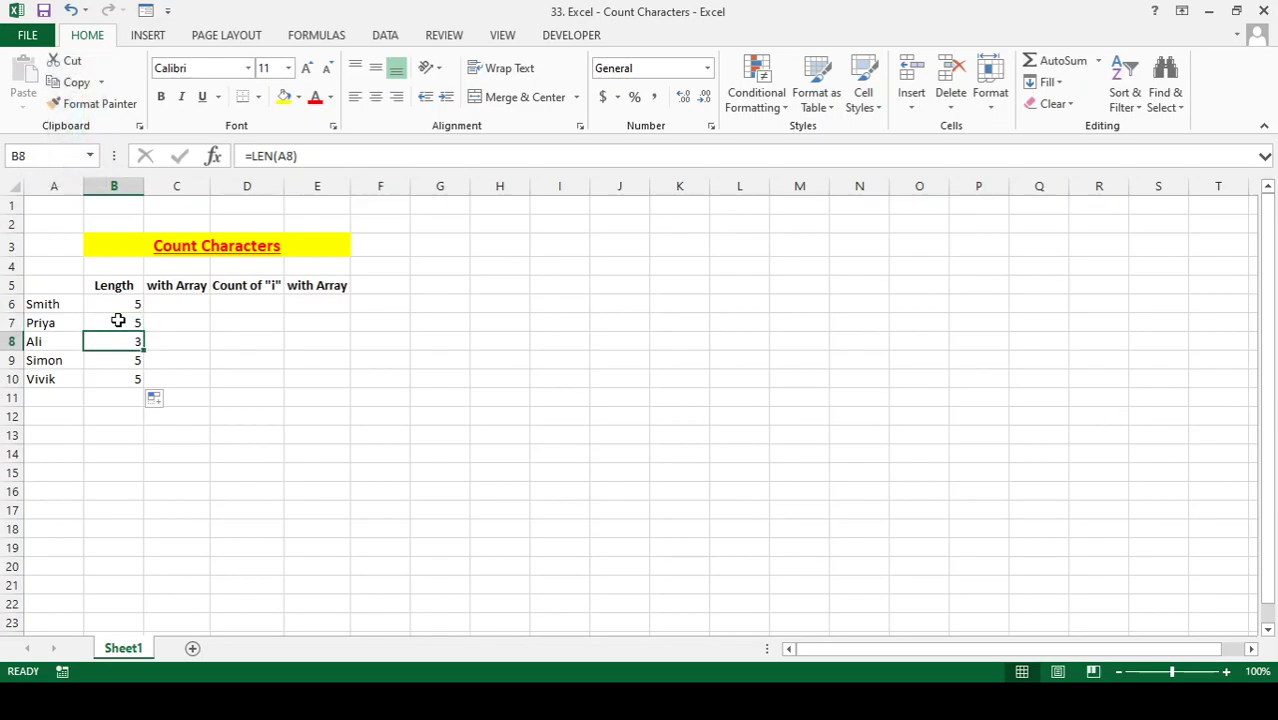
pyautogui.press('F2')
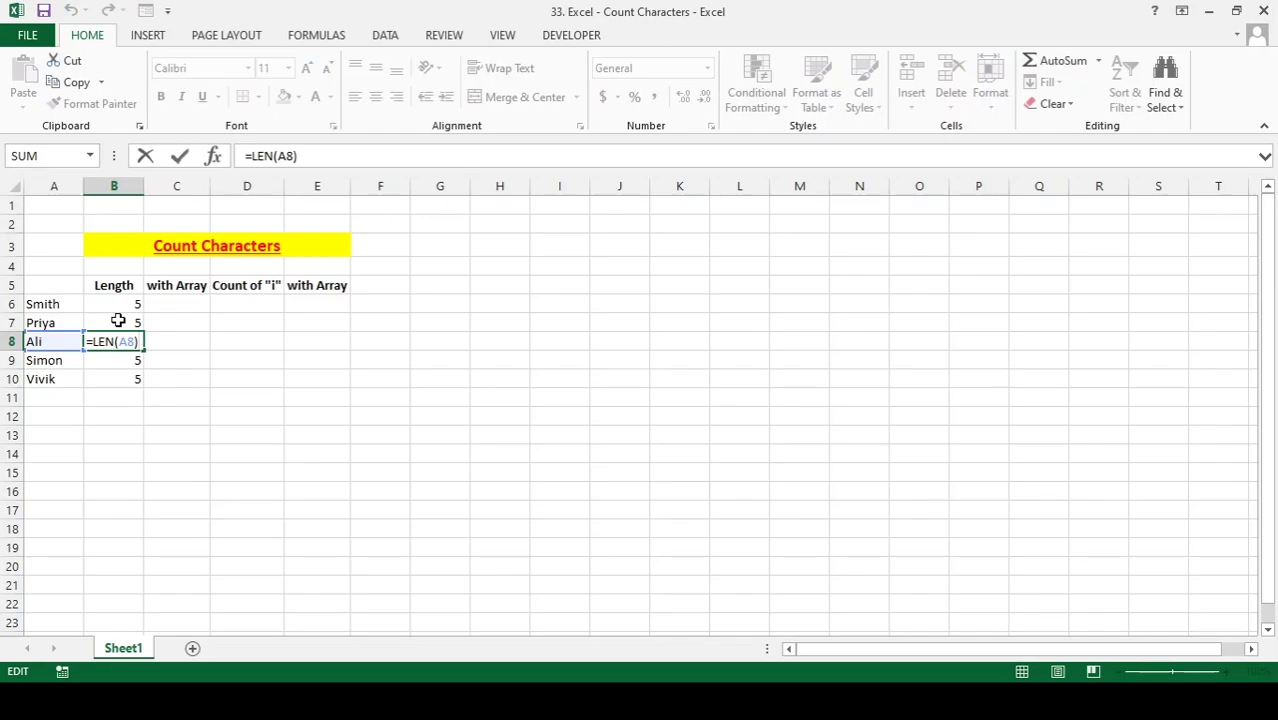
pyautogui.press('Escape')
pyautogui.press('Down')
pyautogui.press('F2')
pyautogui.press('Escape')
pyautogui.press('Down')
pyautogui.press('F2')
pyautogui.press('Return')
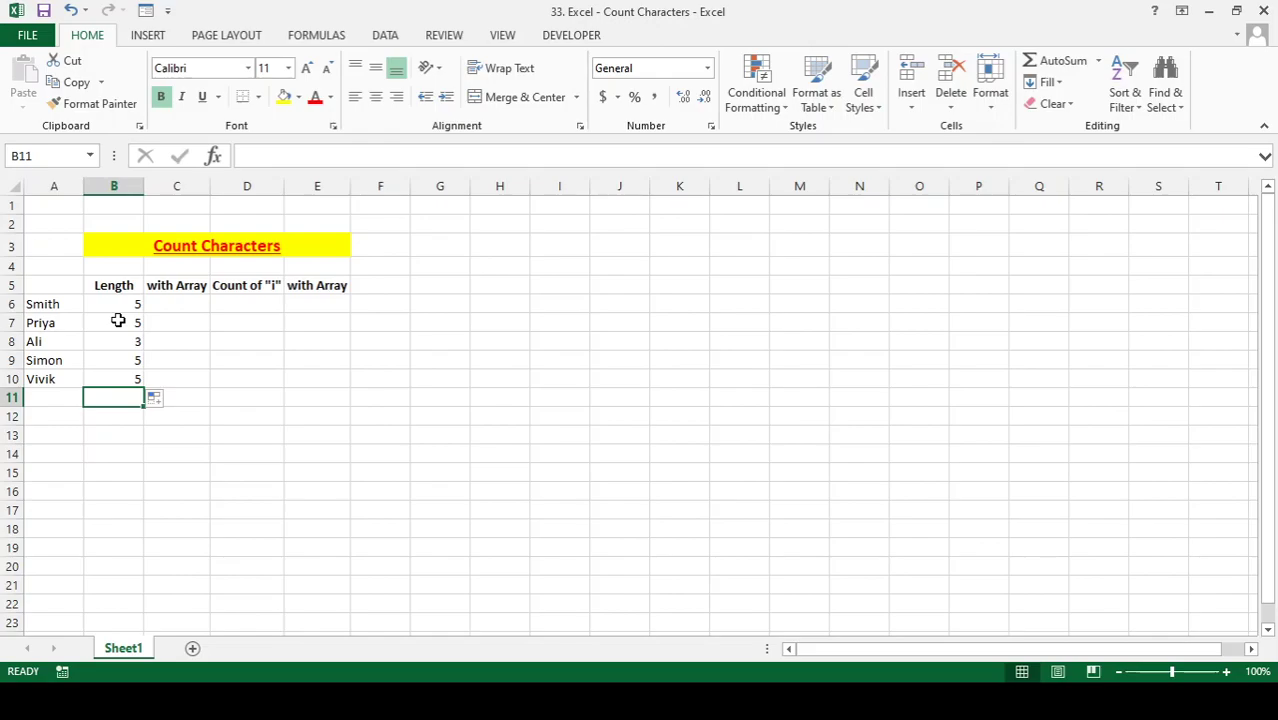
# Total the character lengths in B11 with =SUM(B6:B10)
pyautogui.hotkey('alt', '=')
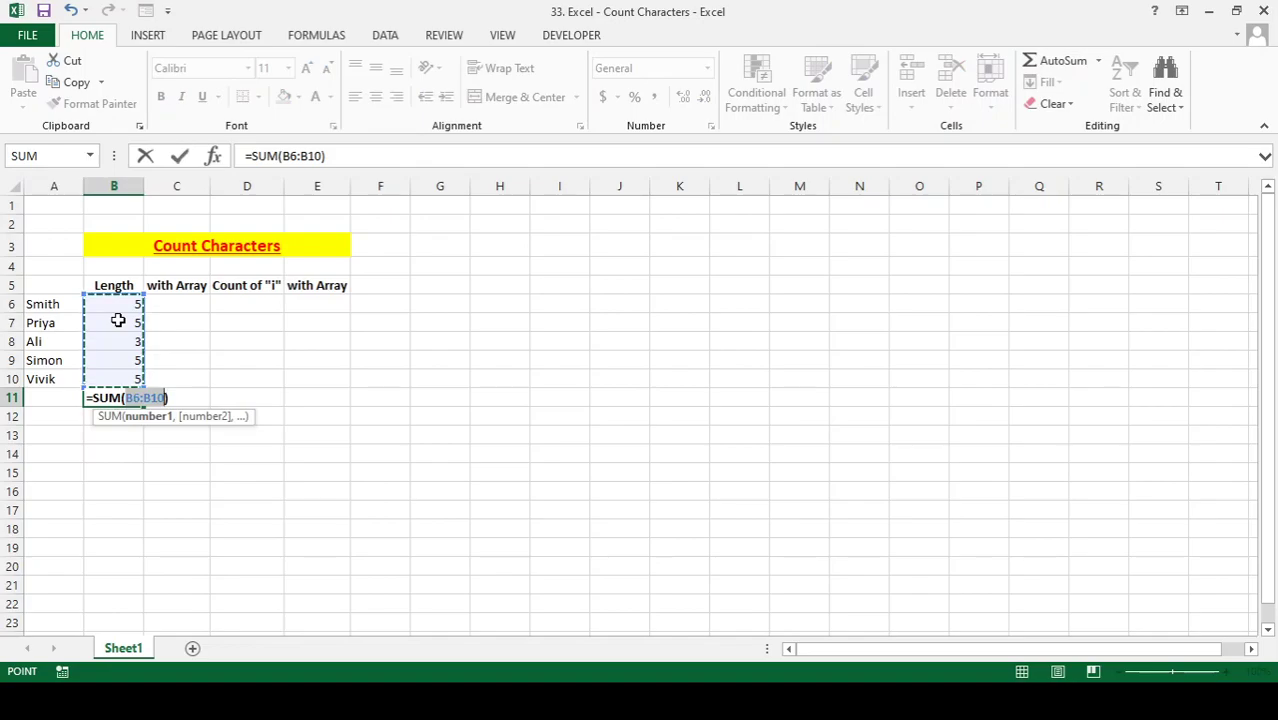
pyautogui.press('Return')
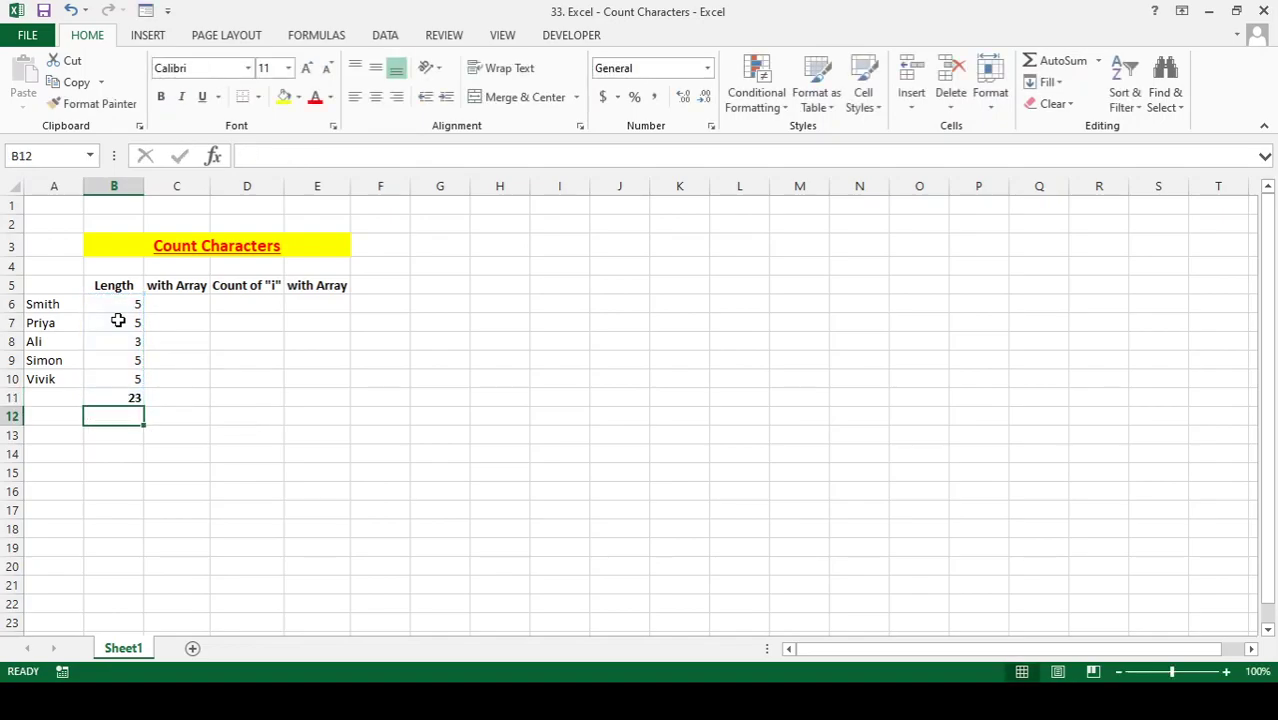
pyautogui.press('Up')
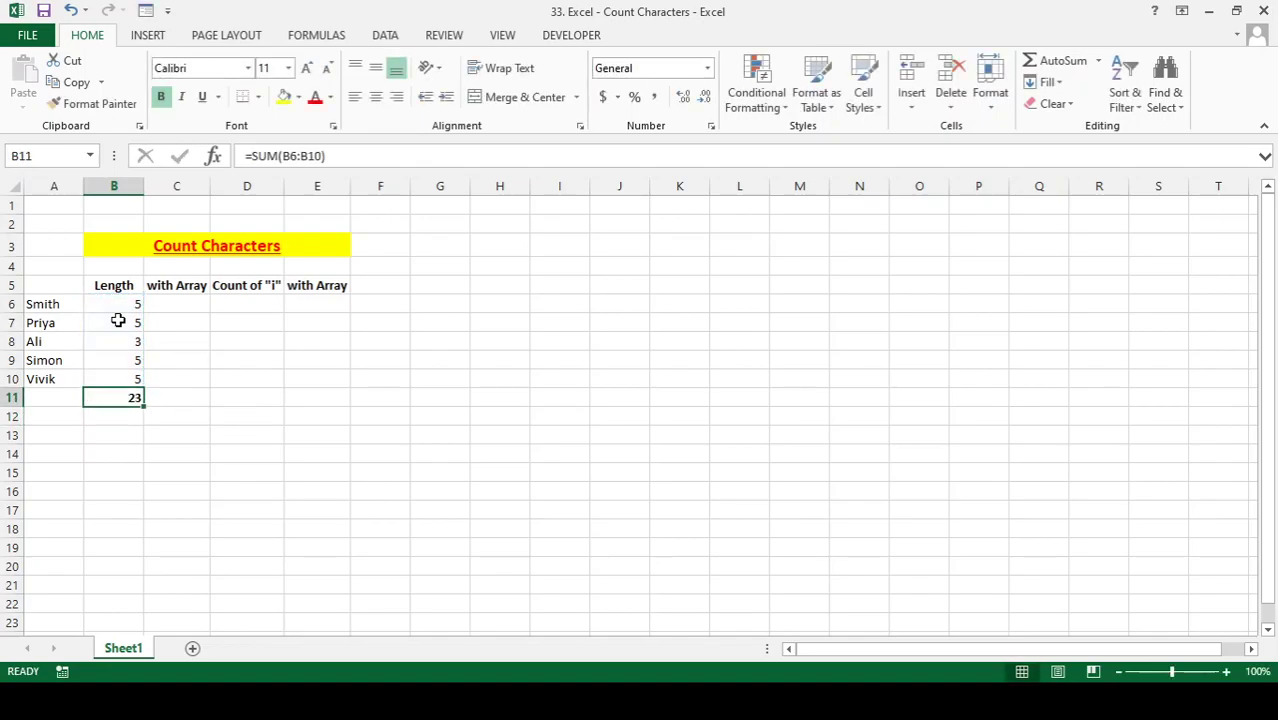
# Enter =SUM(LEN(A6:A10)) as an array formula in C11 and review its references
pyautogui.press('Right')
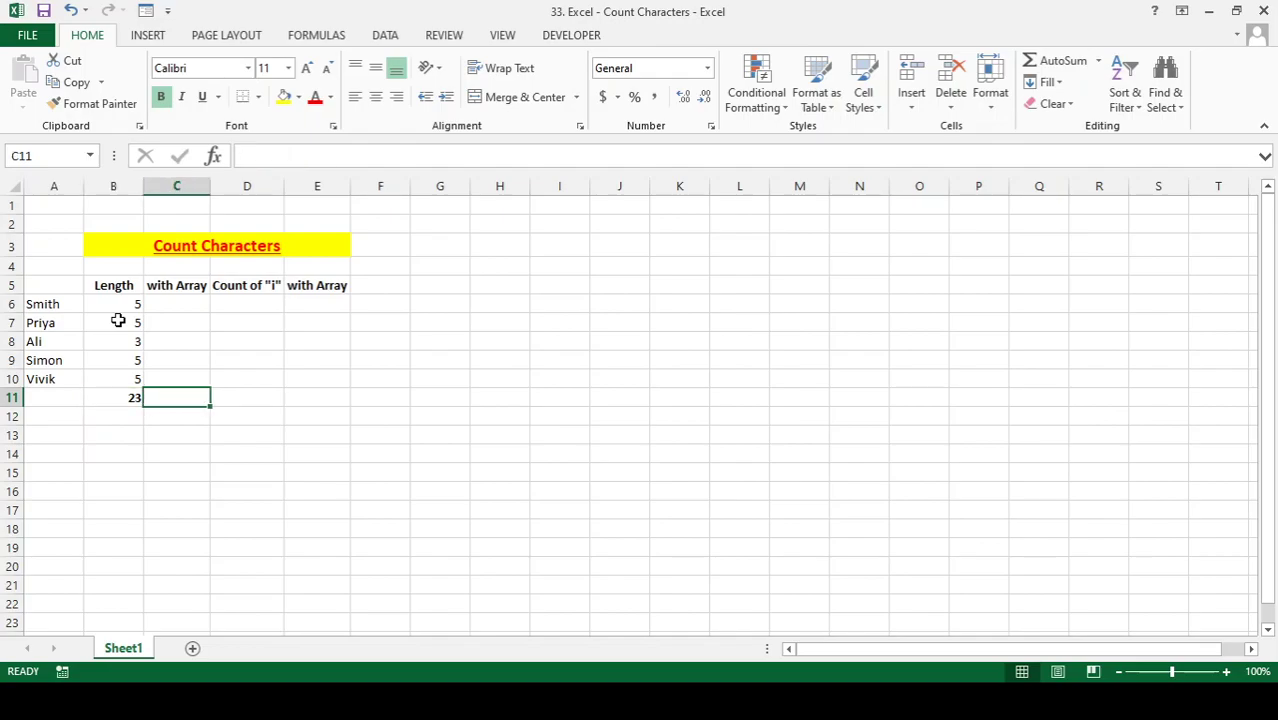
pyautogui.write('=sum')
pyautogui.press('Tab')
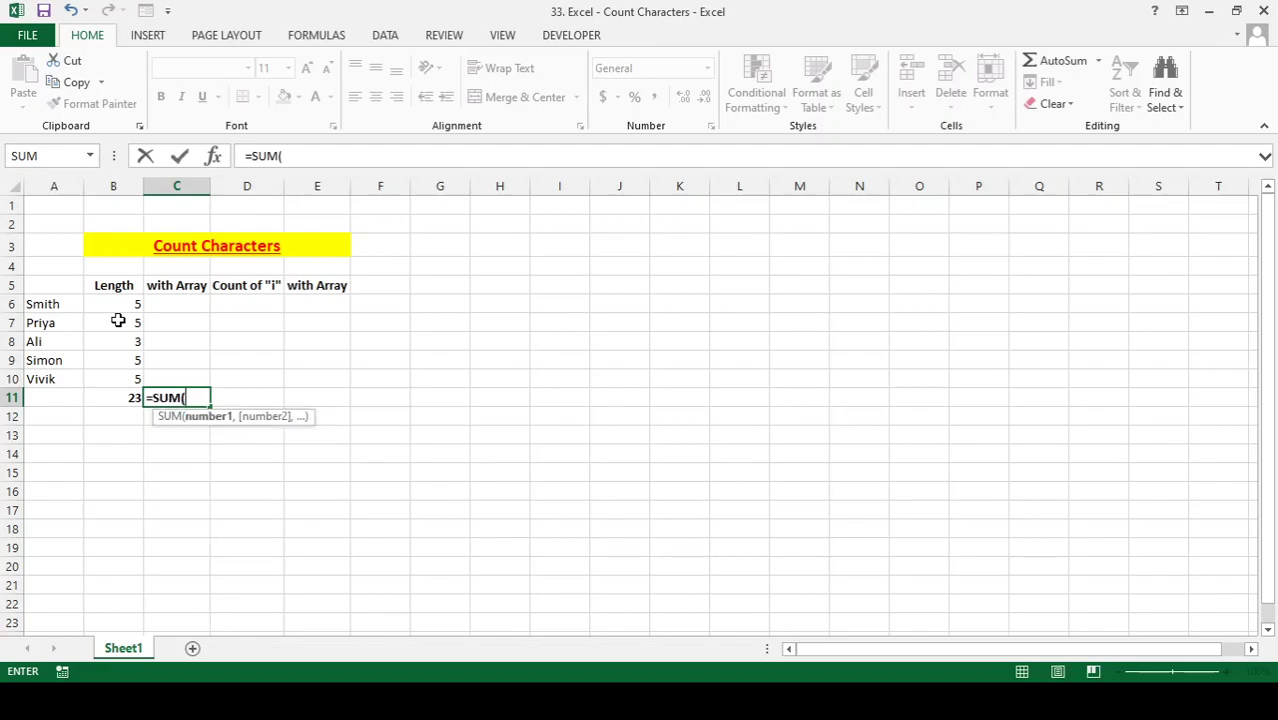
pyautogui.write('len')
pyautogui.press('Tab')
pyautogui.press('Left')
pyautogui.press('Left')
pyautogui.press('Up')
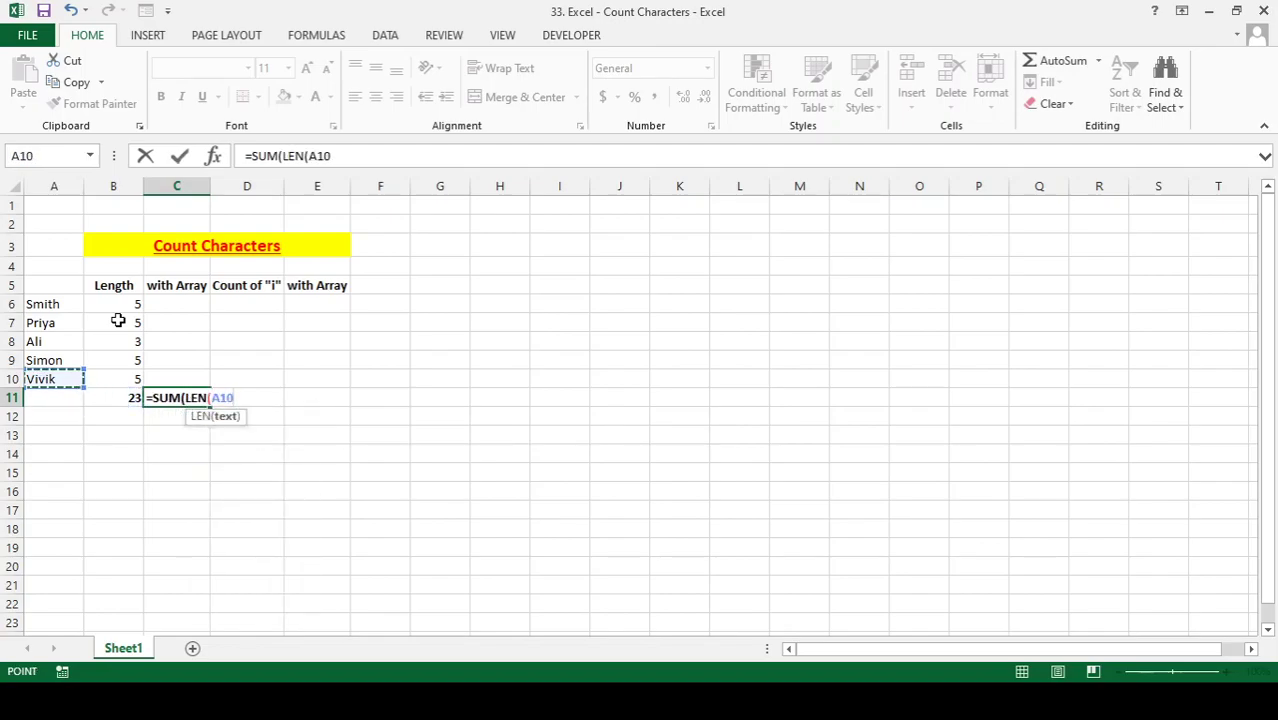
pyautogui.hotkey('shift', 'Up')
pyautogui.hotkey('shift', 'Up')
pyautogui.hotkey('shift', 'Up')
pyautogui.hotkey('shift', 'Up')
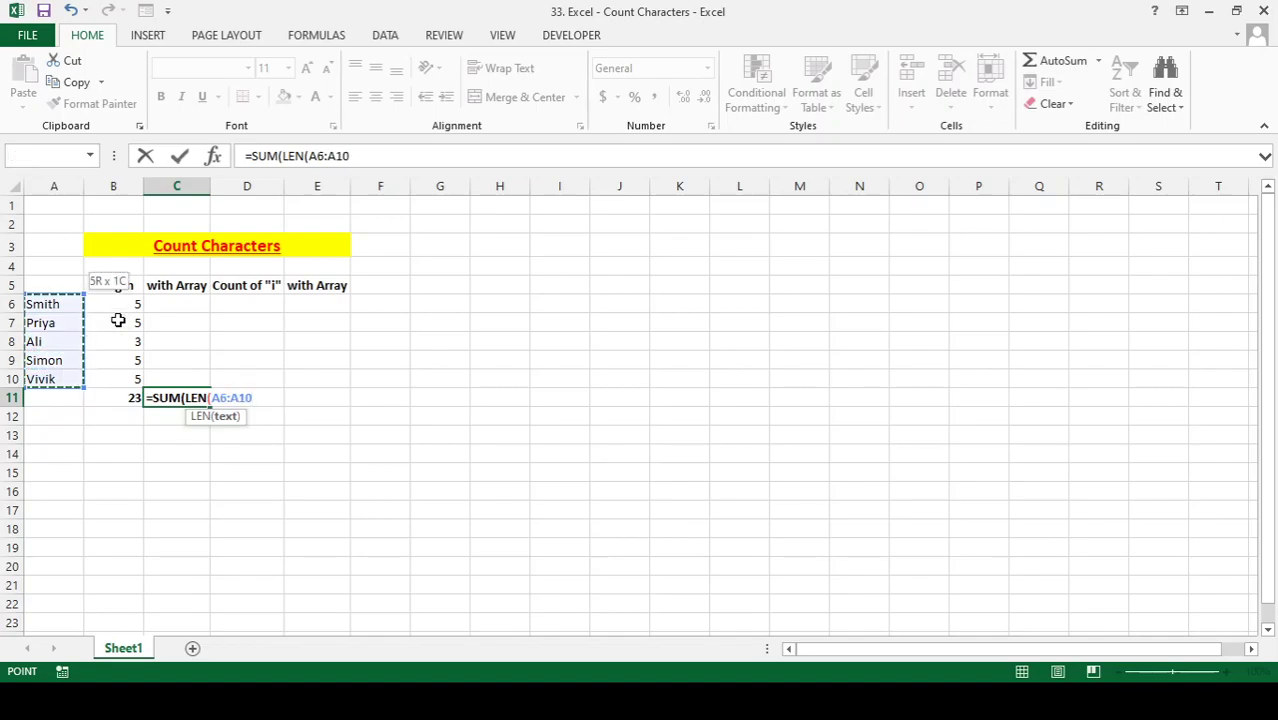
pyautogui.write('))')
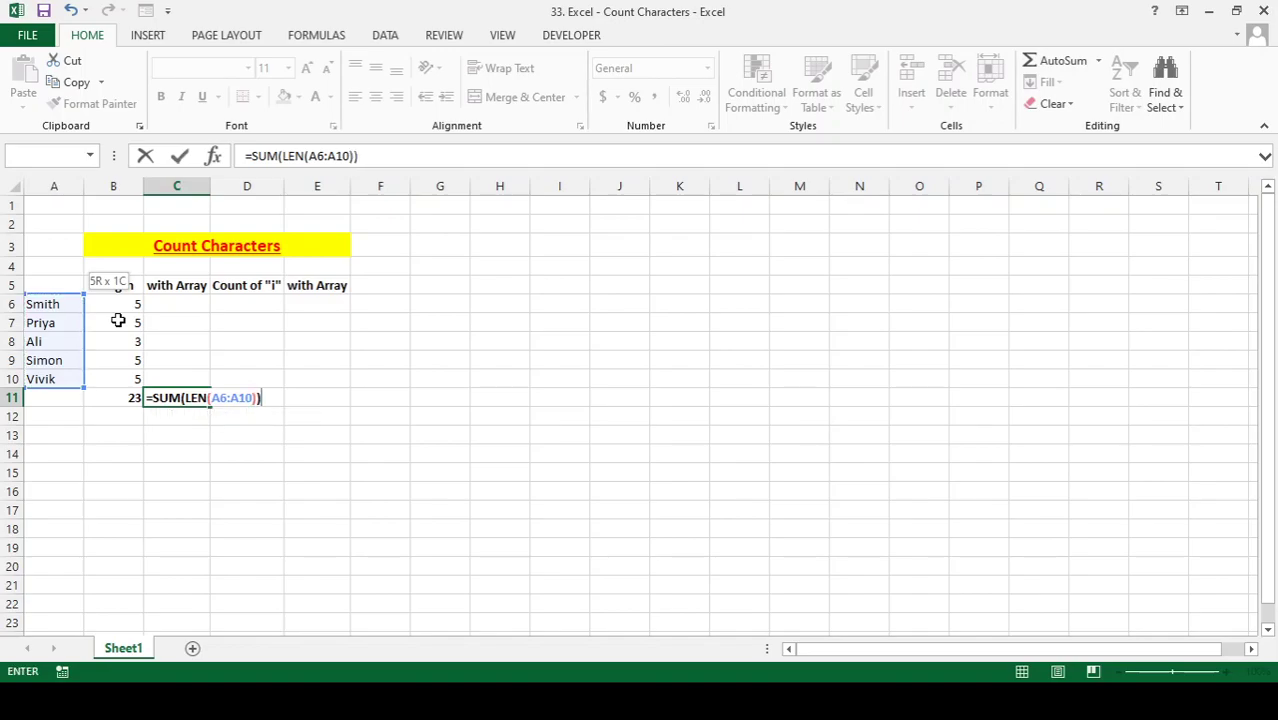
pyautogui.hotkey('ctrl', 'shift', 'Return')
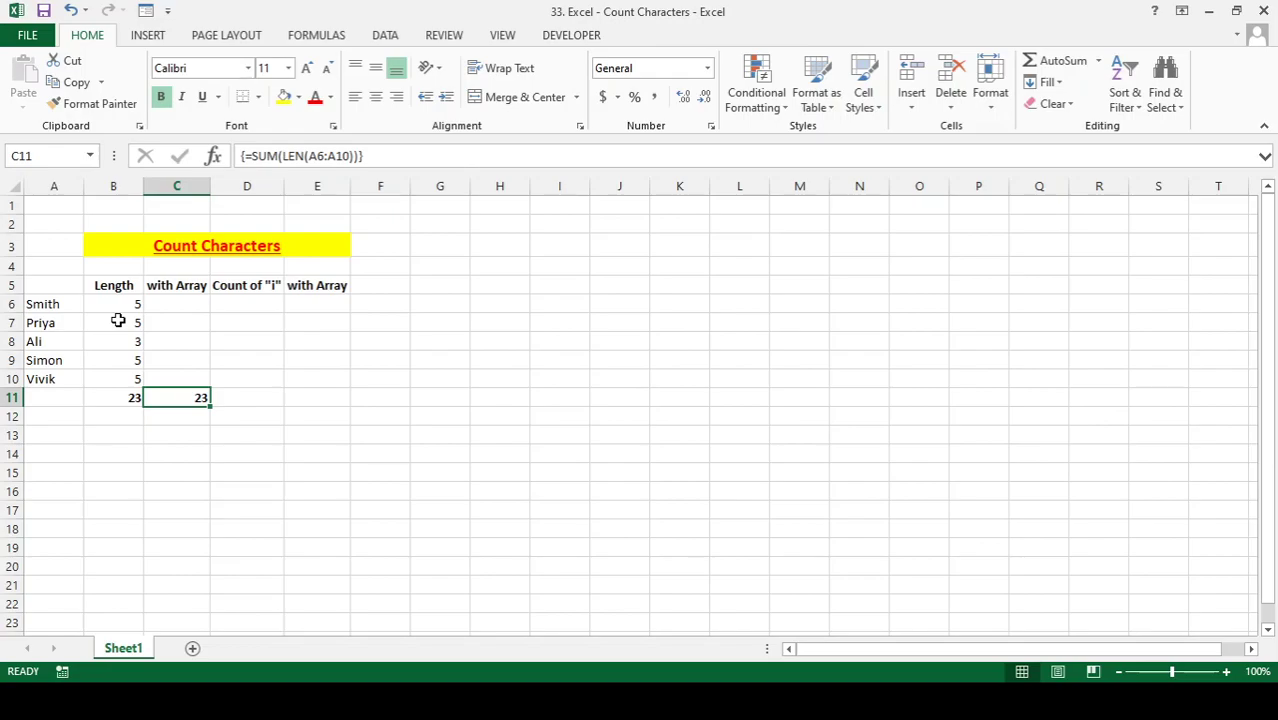
pyautogui.press('F2')
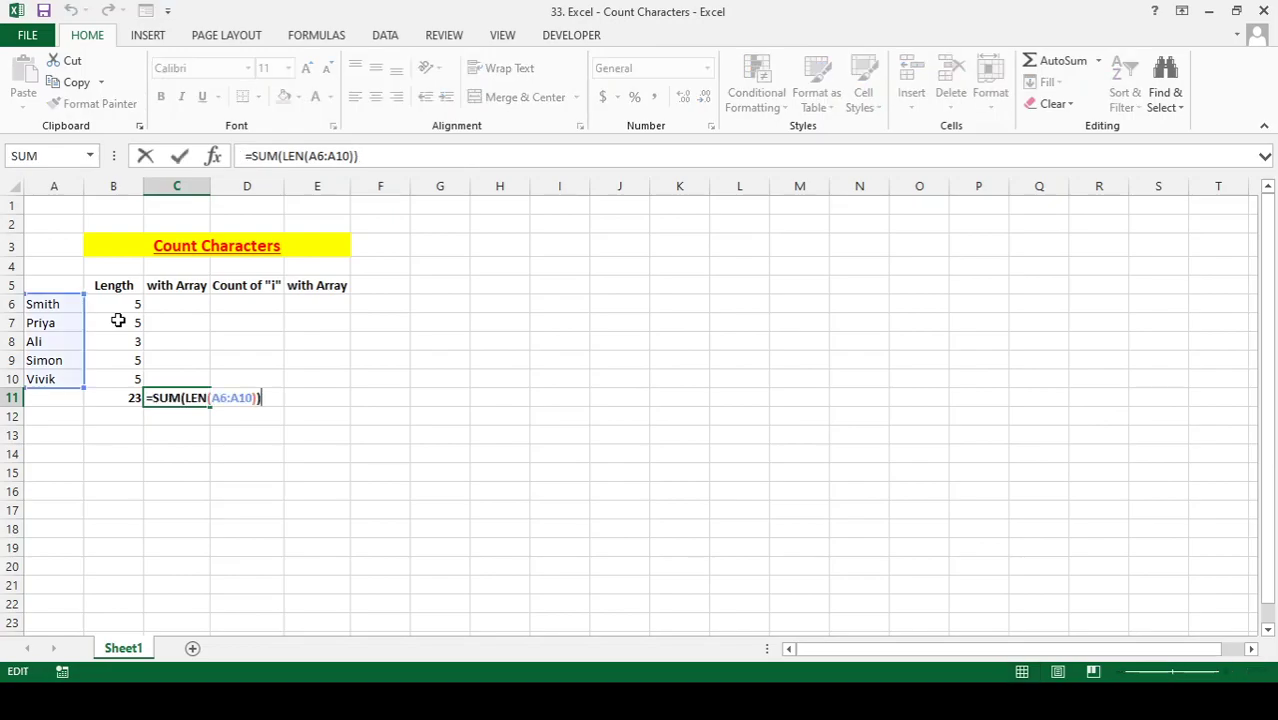
pyautogui.press('Escape')
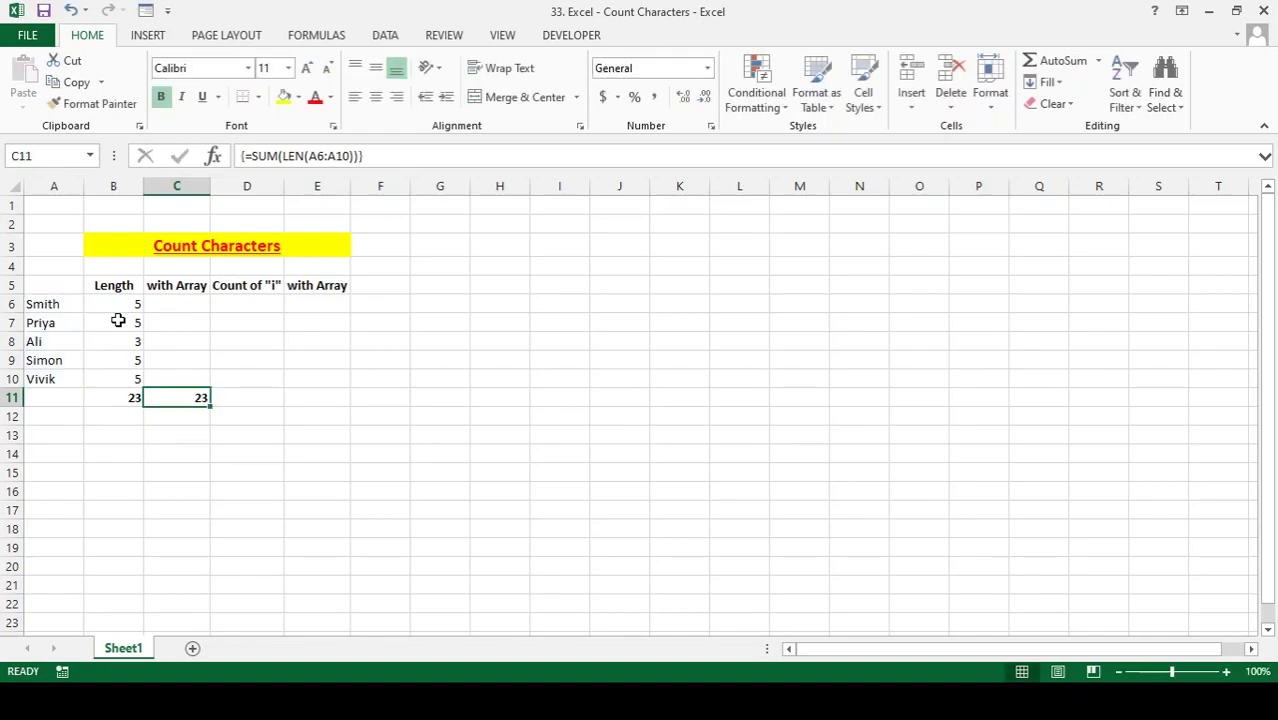
# Review the names in A6 to A10 that the array formula in C11 covers
pyautogui.press('Left')
pyautogui.press('Left')
pyautogui.press('Up')
pyautogui.press('Up')
pyautogui.press('Up')
pyautogui.press('Up')
pyautogui.press('Up')
pyautogui.press('Down')
pyautogui.press('Down')
pyautogui.press('Down')
pyautogui.press('Down')
pyautogui.press('Right')
pyautogui.press('Right')
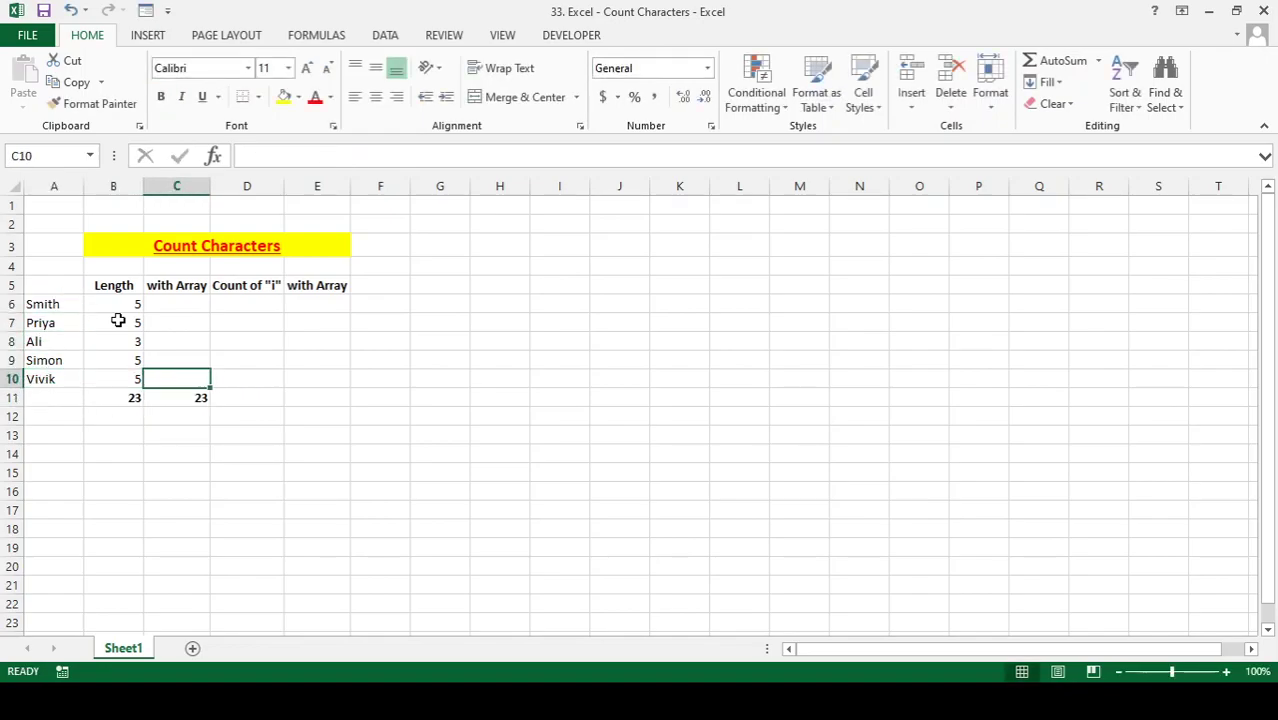
pyautogui.press('Down')
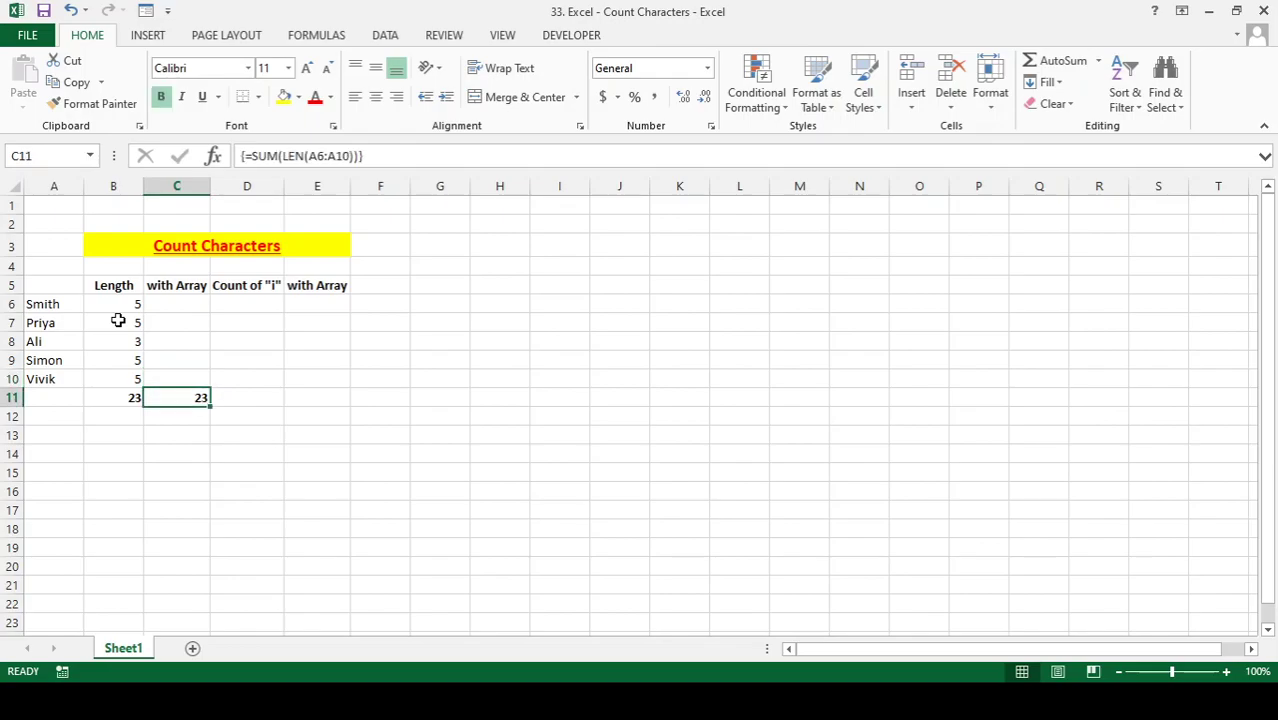
# Review the Length column from the total in B11 up to the first LEN formula in B6
pyautogui.press('Left')
pyautogui.press('Up')
pyautogui.press('Up')
pyautogui.press('Up')
pyautogui.press('Up')
pyautogui.press('Up')
pyautogui.press('Left')
pyautogui.press('Right')
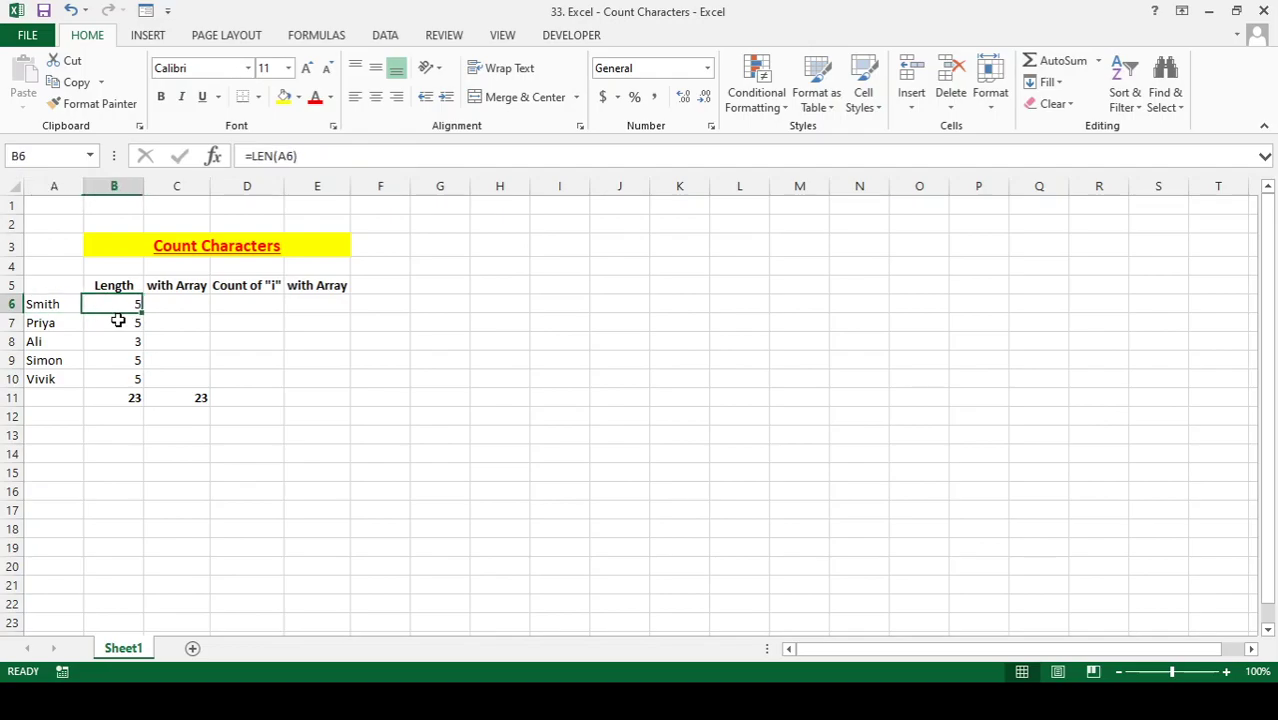
# Review the LEN formulas from B6 down to the total in B11, and the array formula in C11
pyautogui.press('Down')
pyautogui.press('Down')
pyautogui.press('Down')
pyautogui.press('Down')
pyautogui.press('Down')
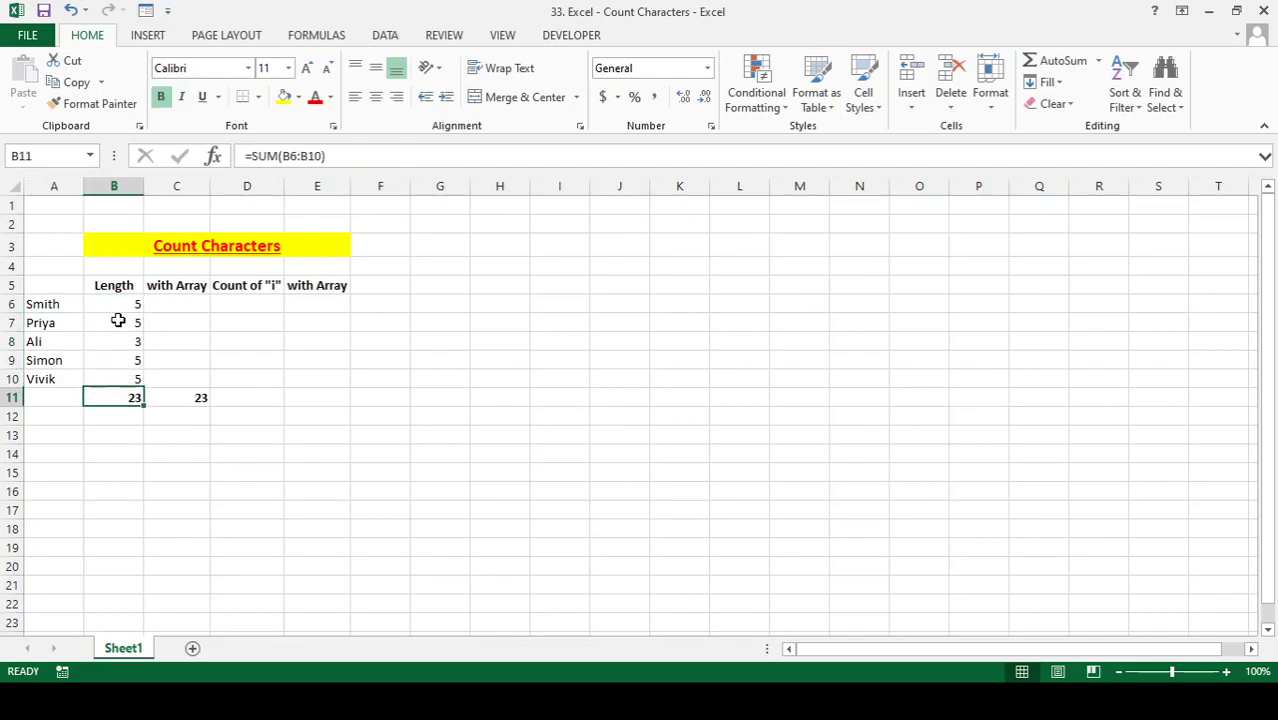
pyautogui.press('Right')
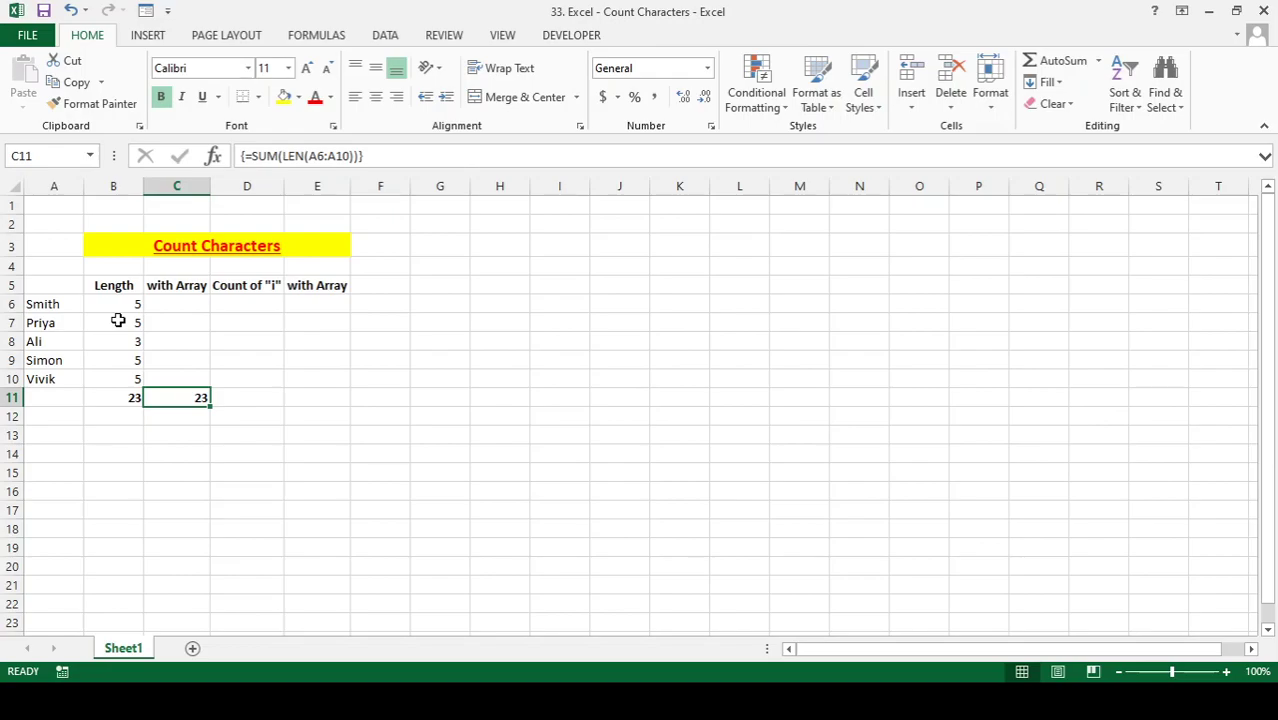
# Go through the names in column A again, from A6 to A10, as the source of both totals
pyautogui.press('Up')
pyautogui.press('Up')
pyautogui.press('Up')
pyautogui.press('Up')
pyautogui.press('Up')
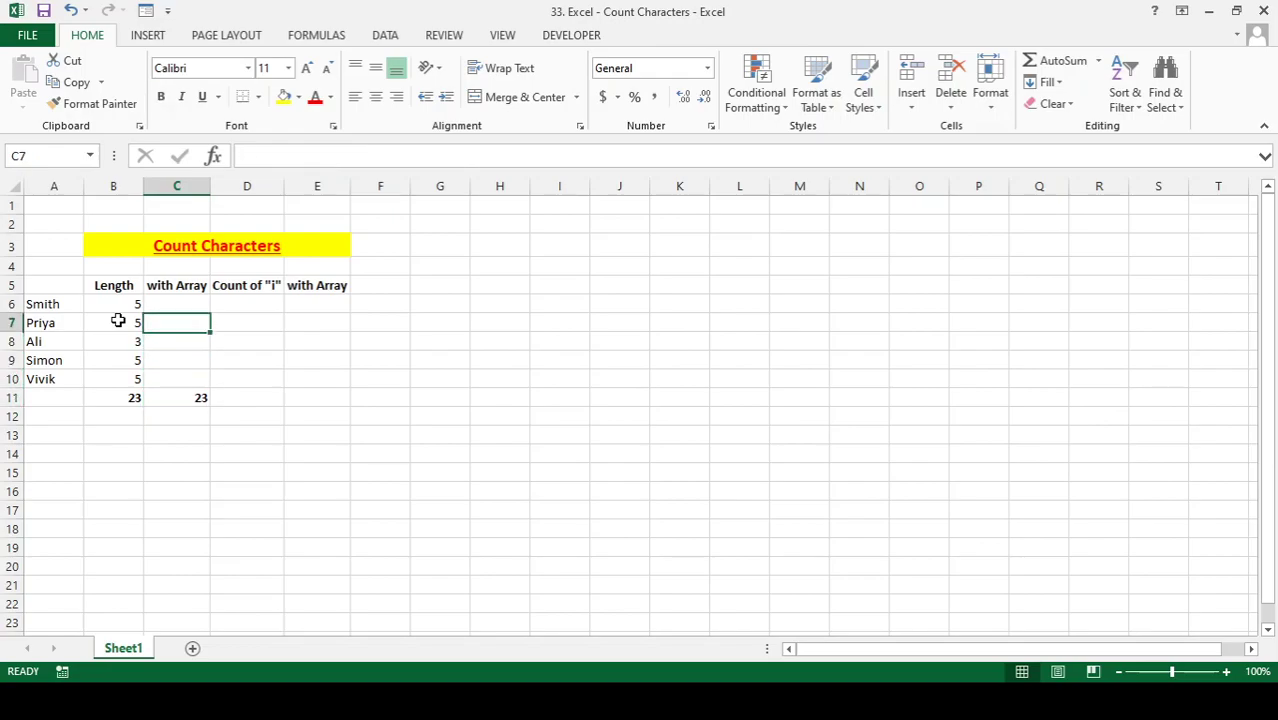
pyautogui.press('Left')
pyautogui.press('Left')
pyautogui.press('Down')
pyautogui.press('Down')
pyautogui.press('Down')
pyautogui.press('Down')
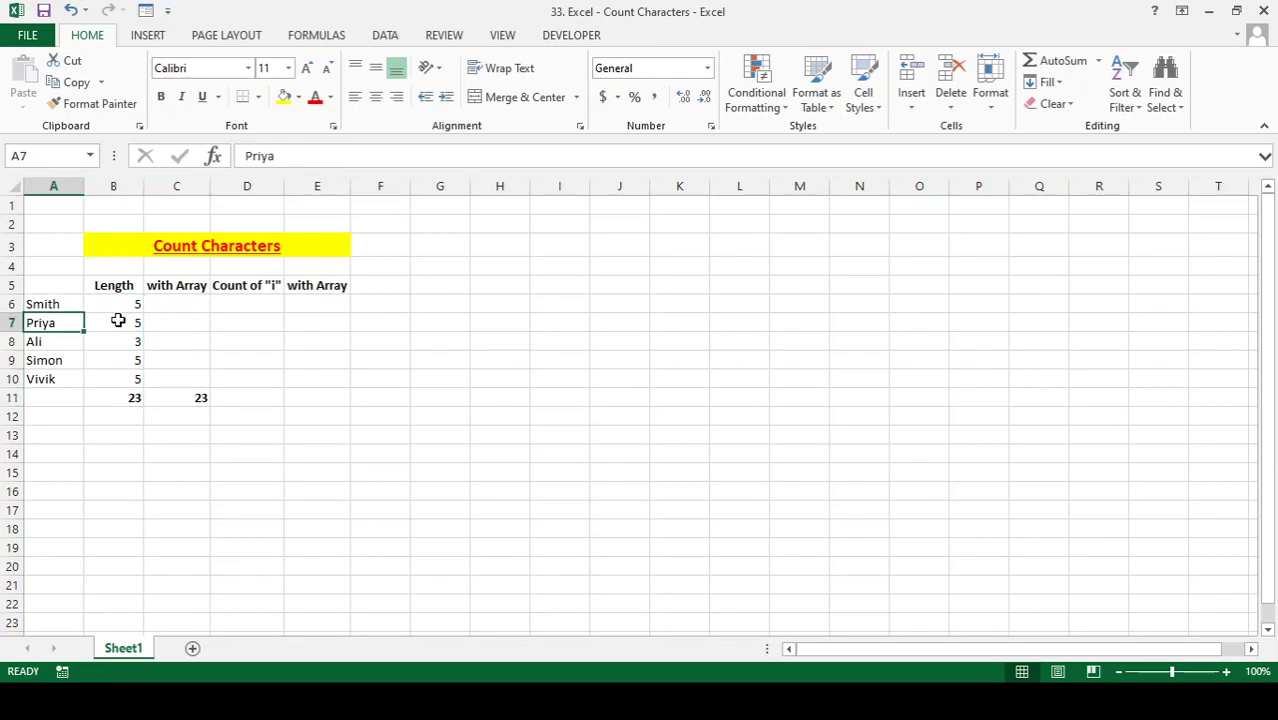
pyautogui.press('Up')
pyautogui.press('Up')
pyautogui.press('Up')
pyautogui.press('Up')
# Start the formula in D6 with =LEN(A6)-LEN( to subtract a second length from that of the first name
pyautogui.press('Right')
pyautogui.press('Right')
pyautogui.press('Right')
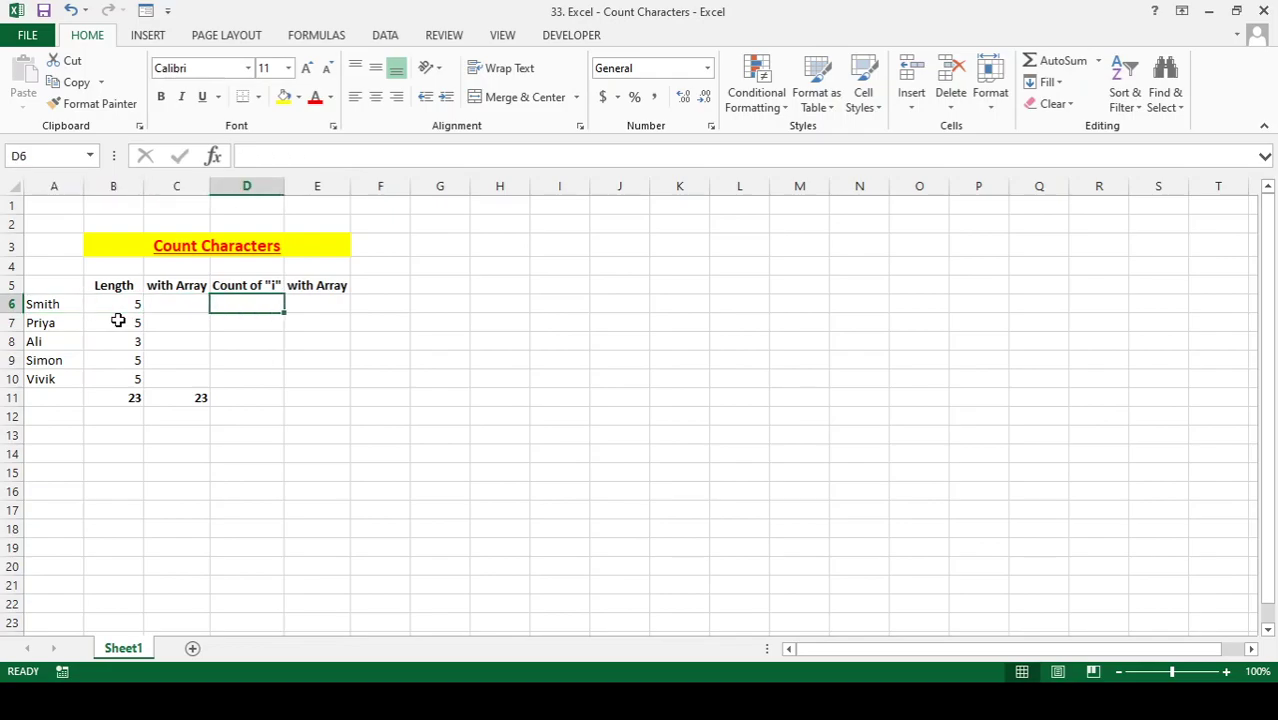
pyautogui.write('=len')
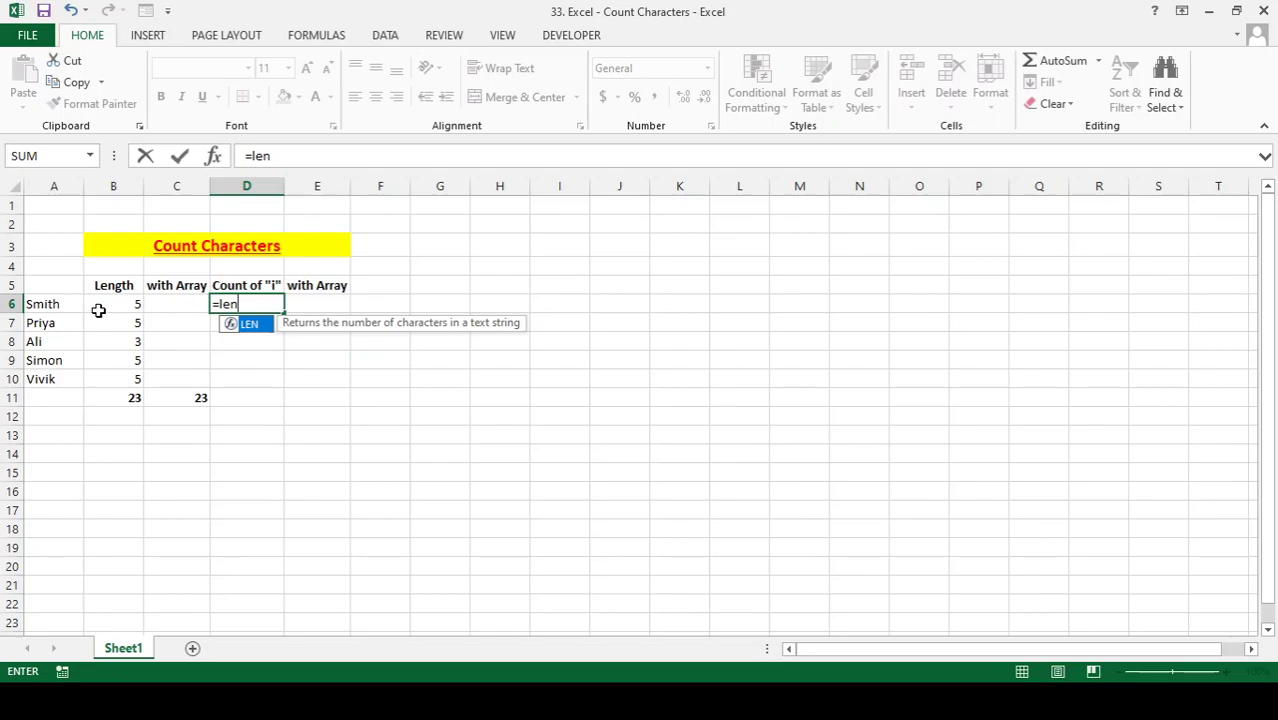
pyautogui.press('Tab')
pyautogui.click(98, 310)
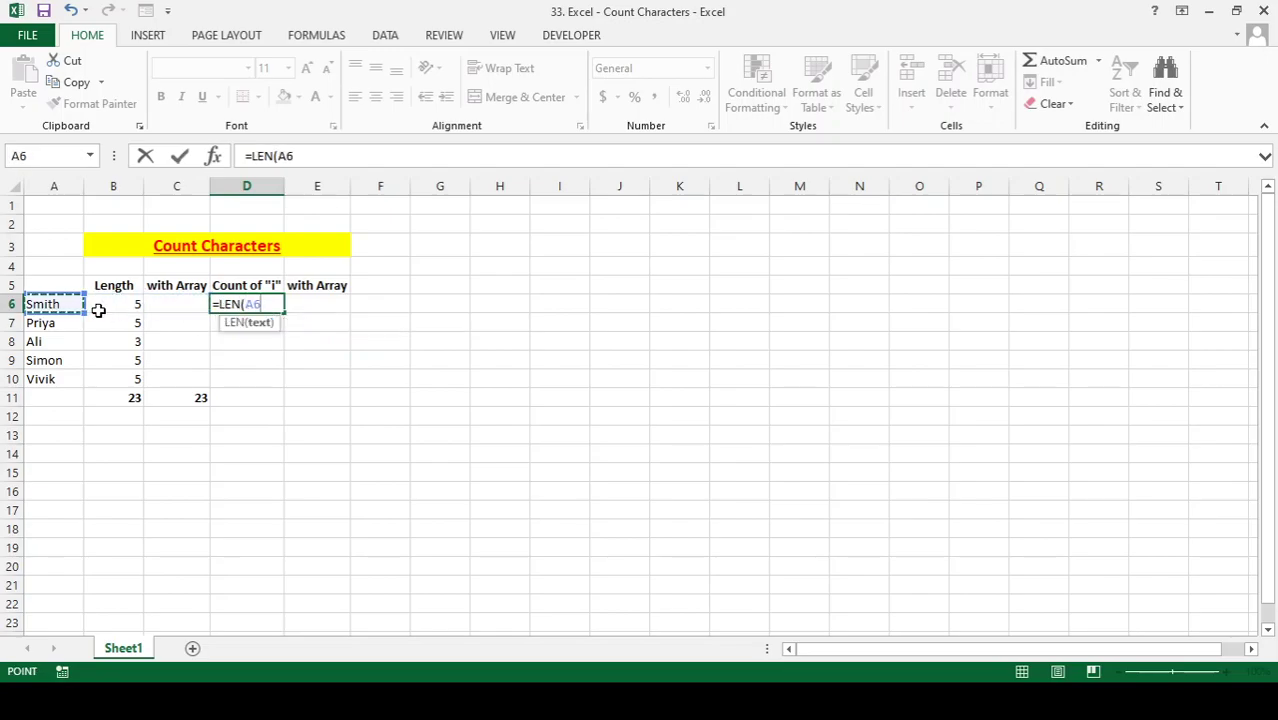
pyautogui.write(')-')
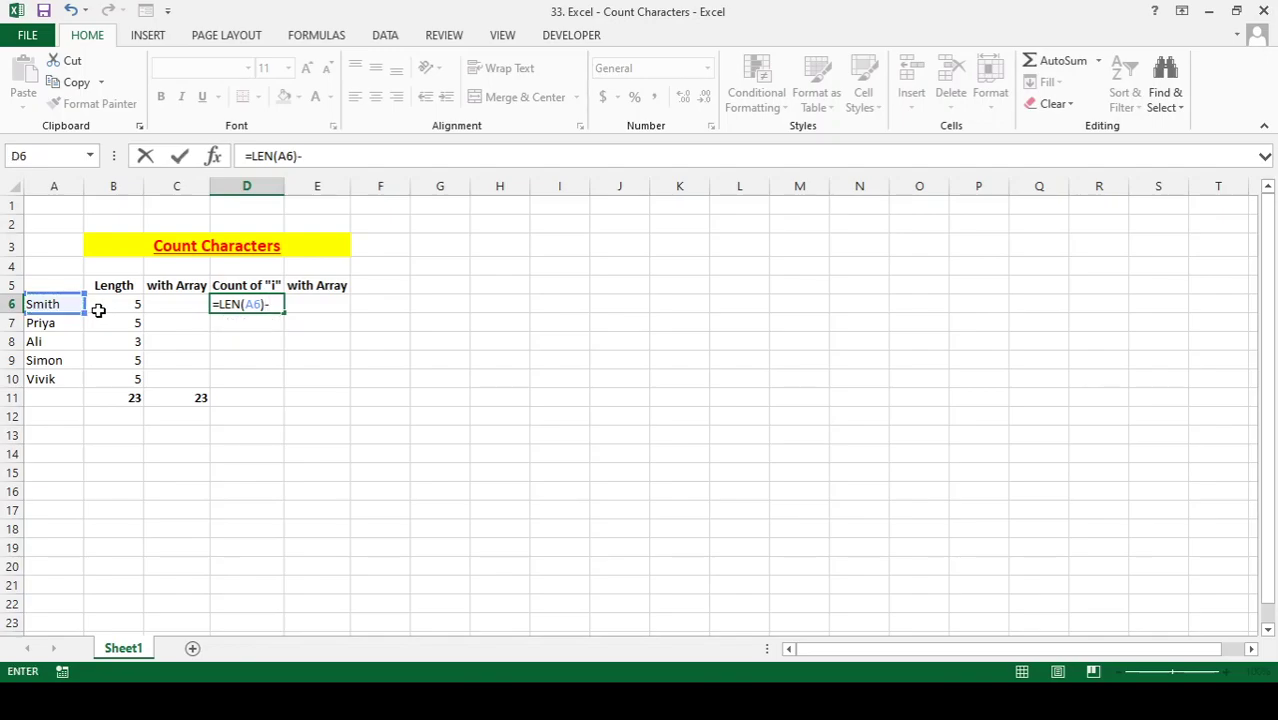
pyautogui.write('len')
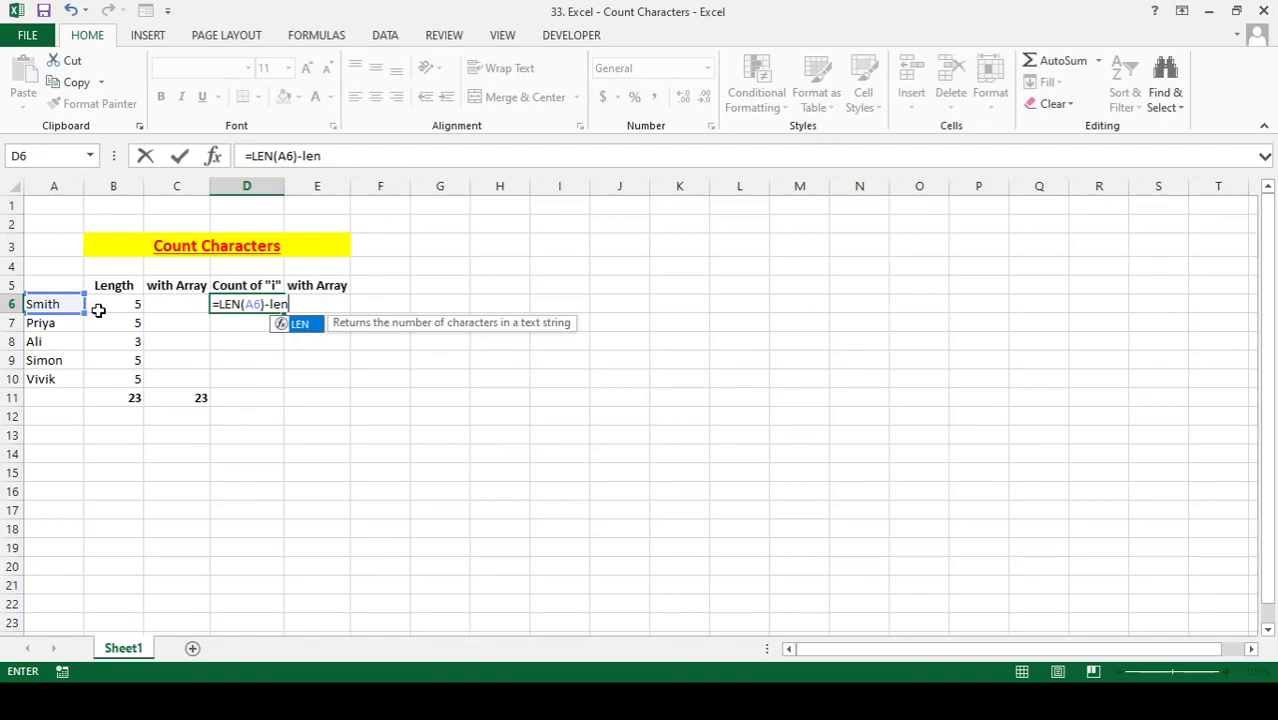
pyautogui.press('Tab')
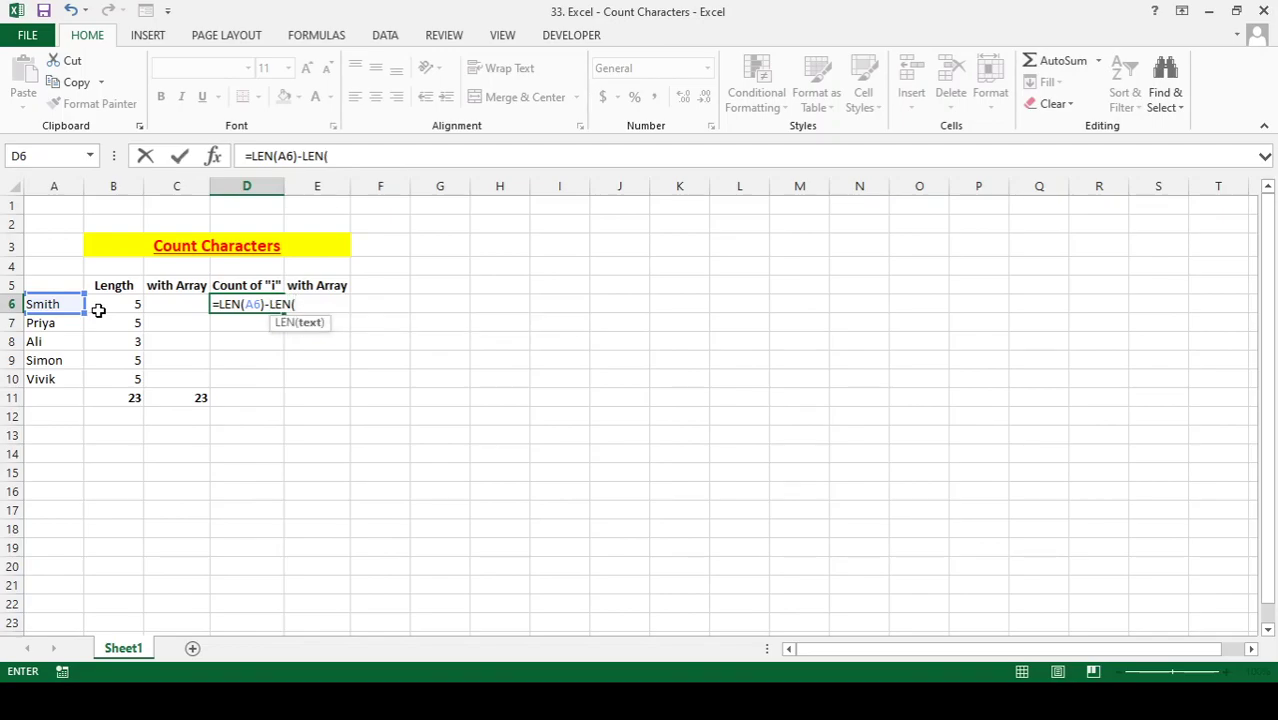
# Nest a SUBSTITUTE function inside the second LEN, replacing "I" in A6 with empty text ""
pyautogui.write('sub')
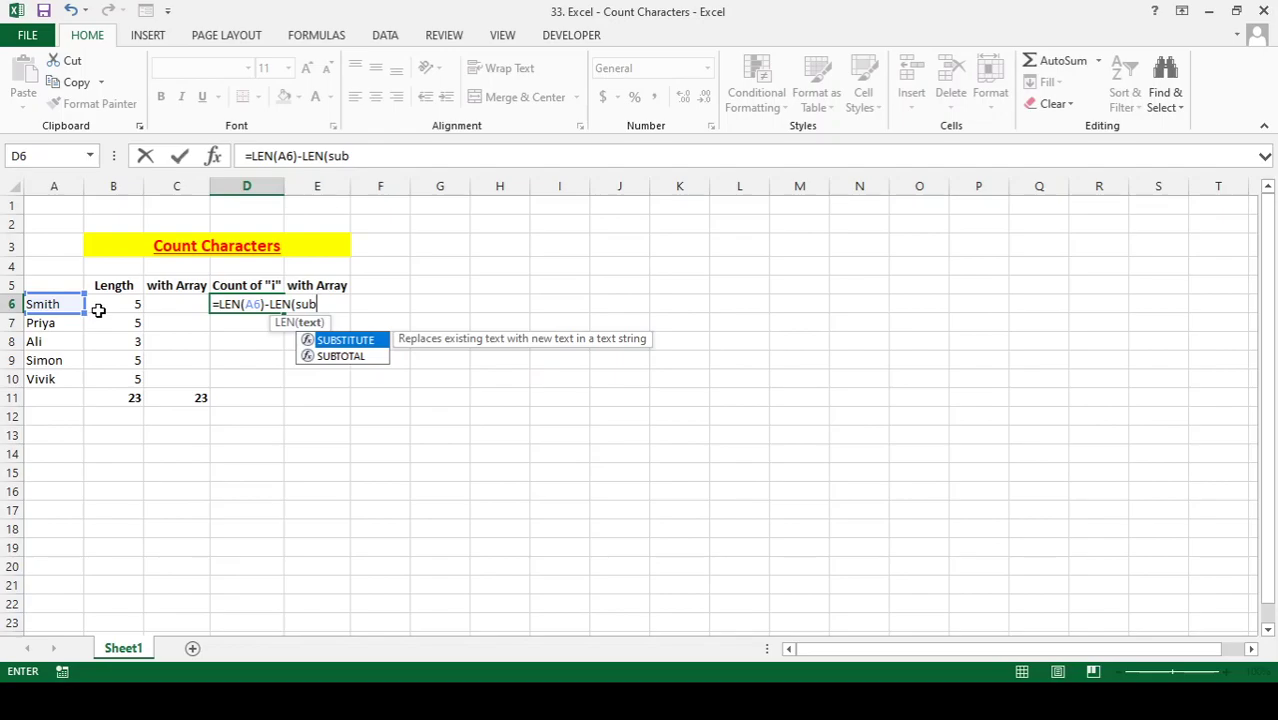
pyautogui.press('Tab')
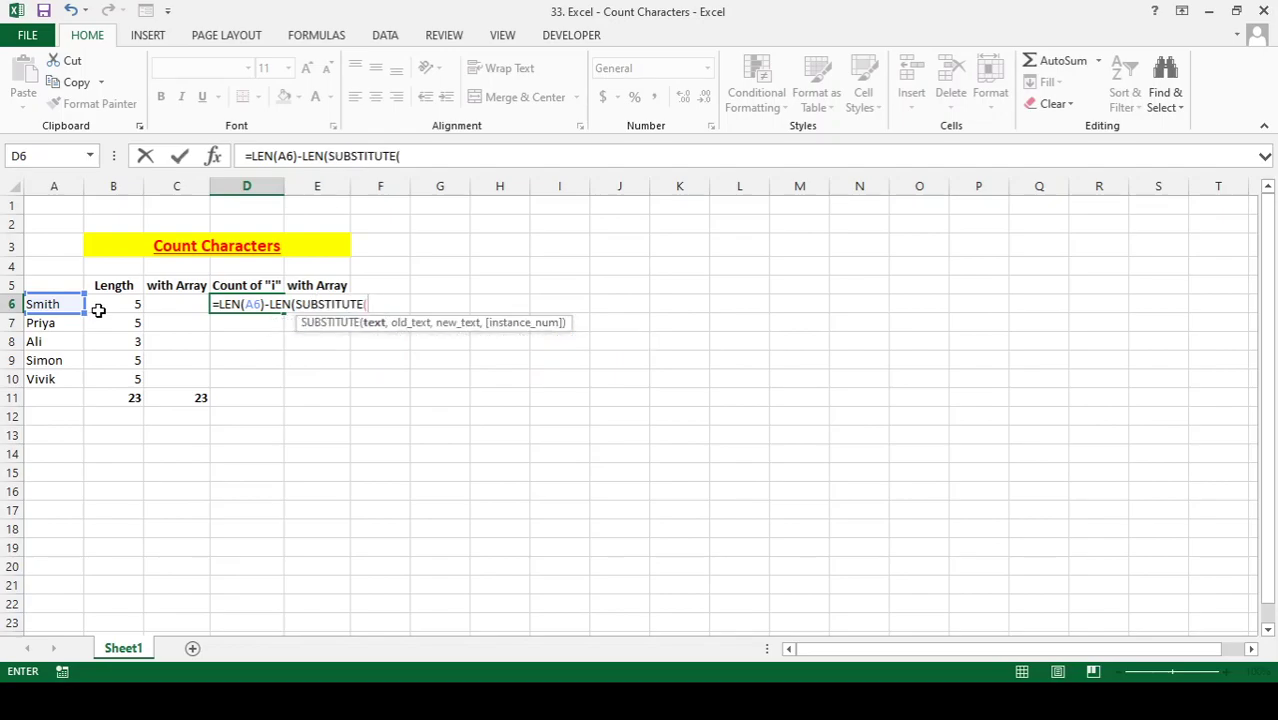
pyautogui.click(99, 310)
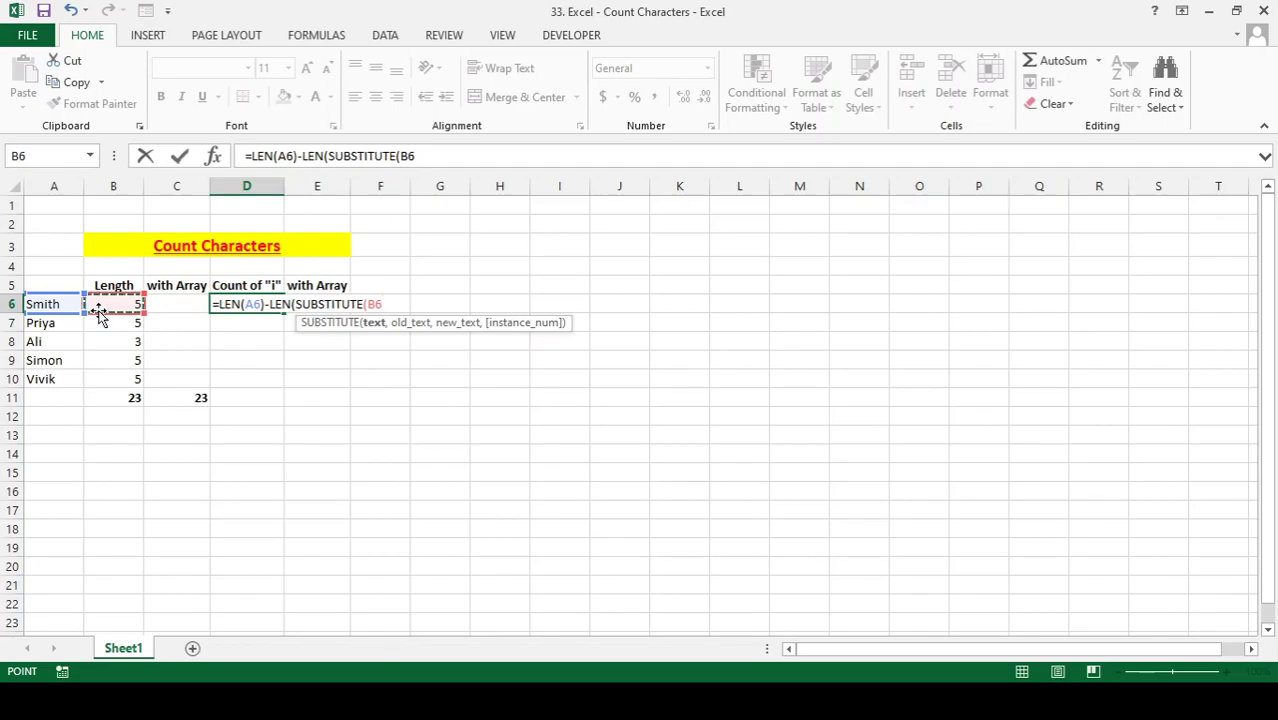
pyautogui.press('Left')
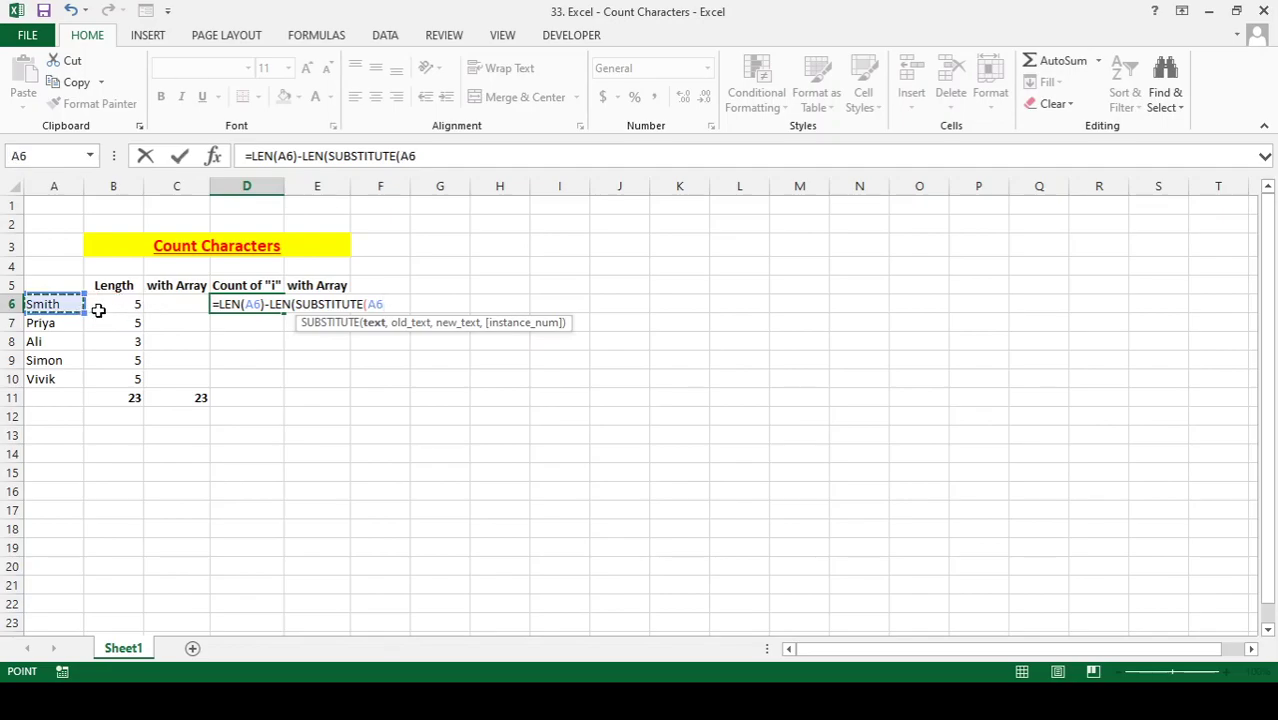
pyautogui.write(',')
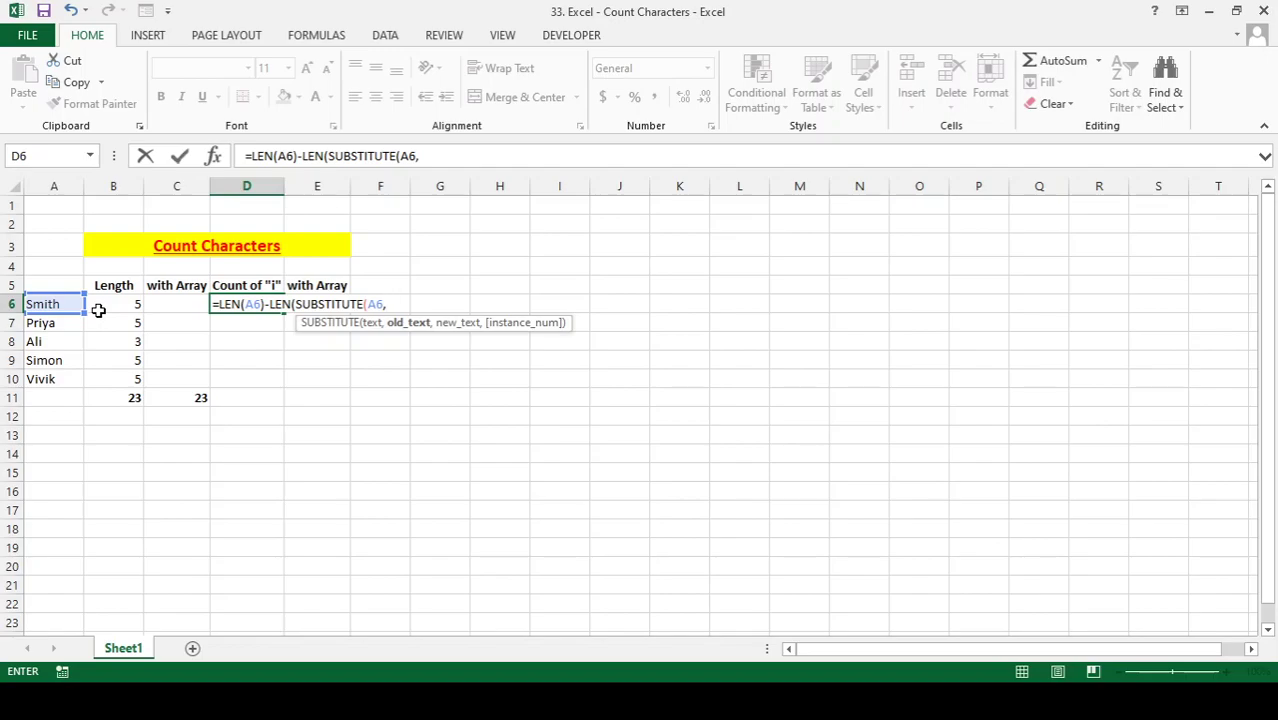
pyautogui.write('"i",""')
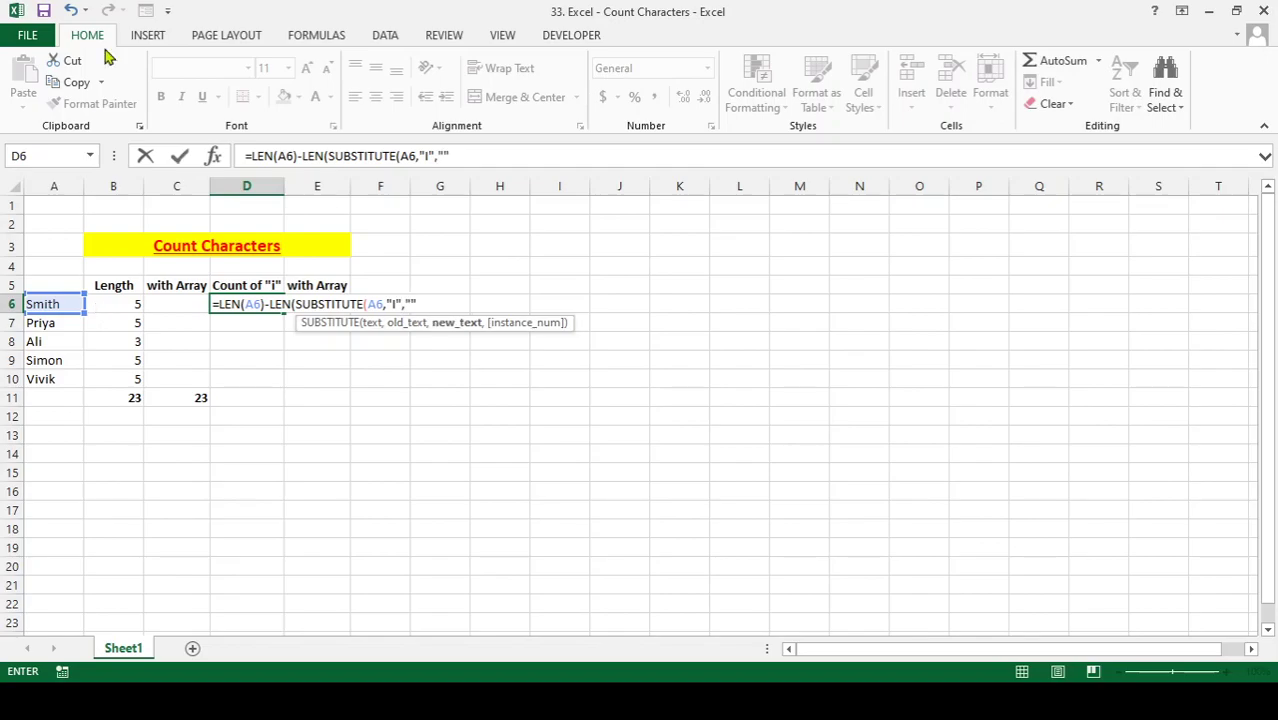
# Change the searched letter to lowercase "i" and complete D6 as =LEN(A6)-LEN(SUBSTITUTE(A6,"i",""))
pyautogui.click(425, 155)
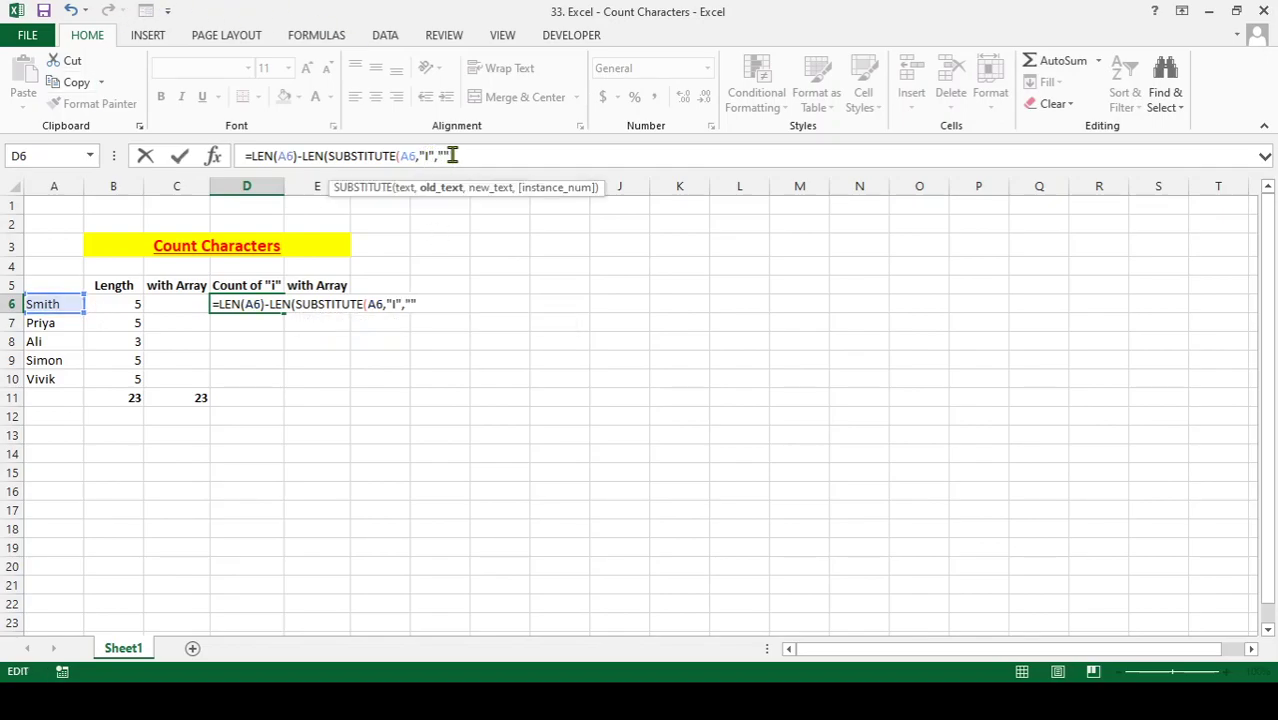
pyautogui.press('Delete')
pyautogui.write('i')
pyautogui.click(466, 153)
pyautogui.write('))')
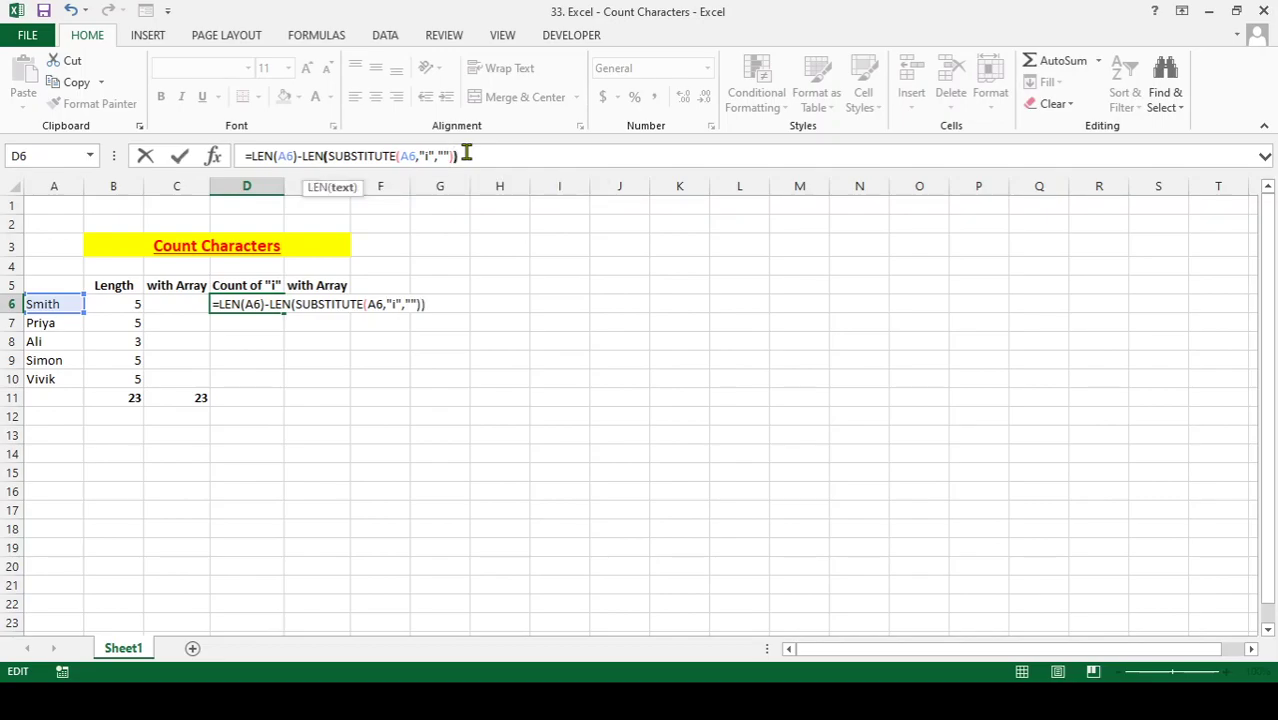
pyautogui.press('Return')
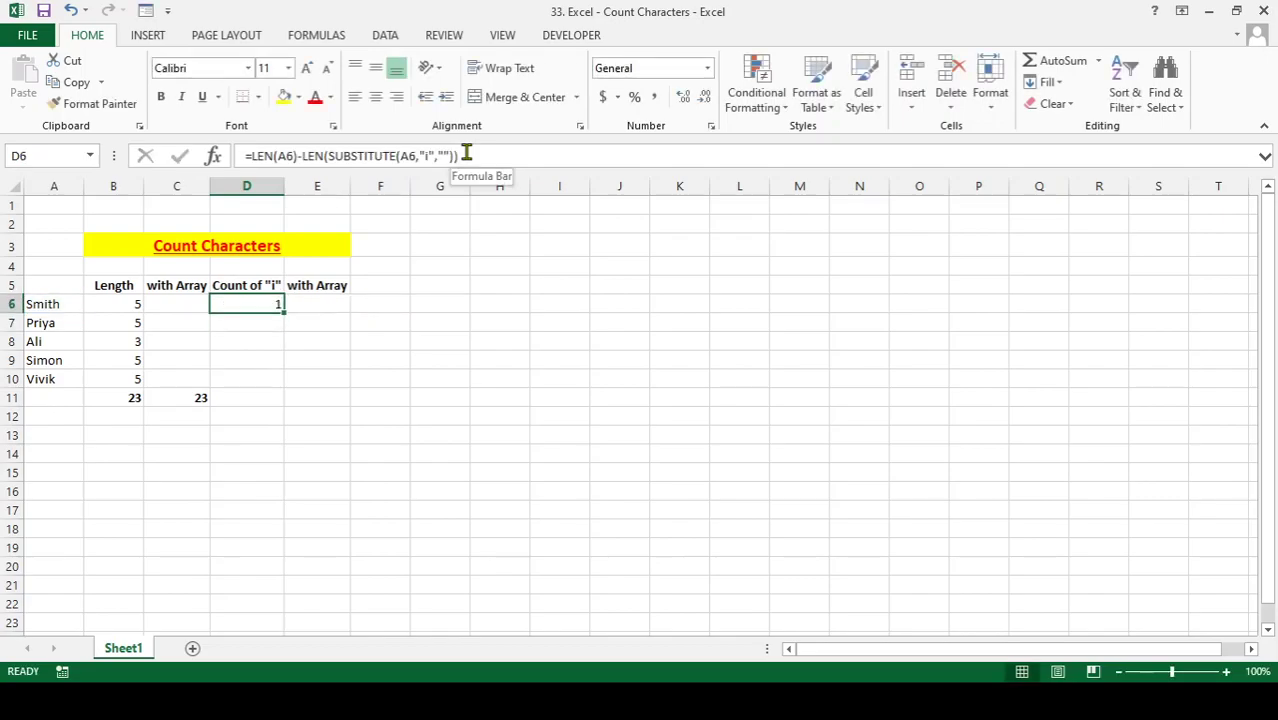
# Compare the count of "i" in D6 with the name in A6
pyautogui.press('Left')
pyautogui.press('Left')
pyautogui.press('Left')
pyautogui.press('Right')
pyautogui.press('Right')
pyautogui.press('Right')
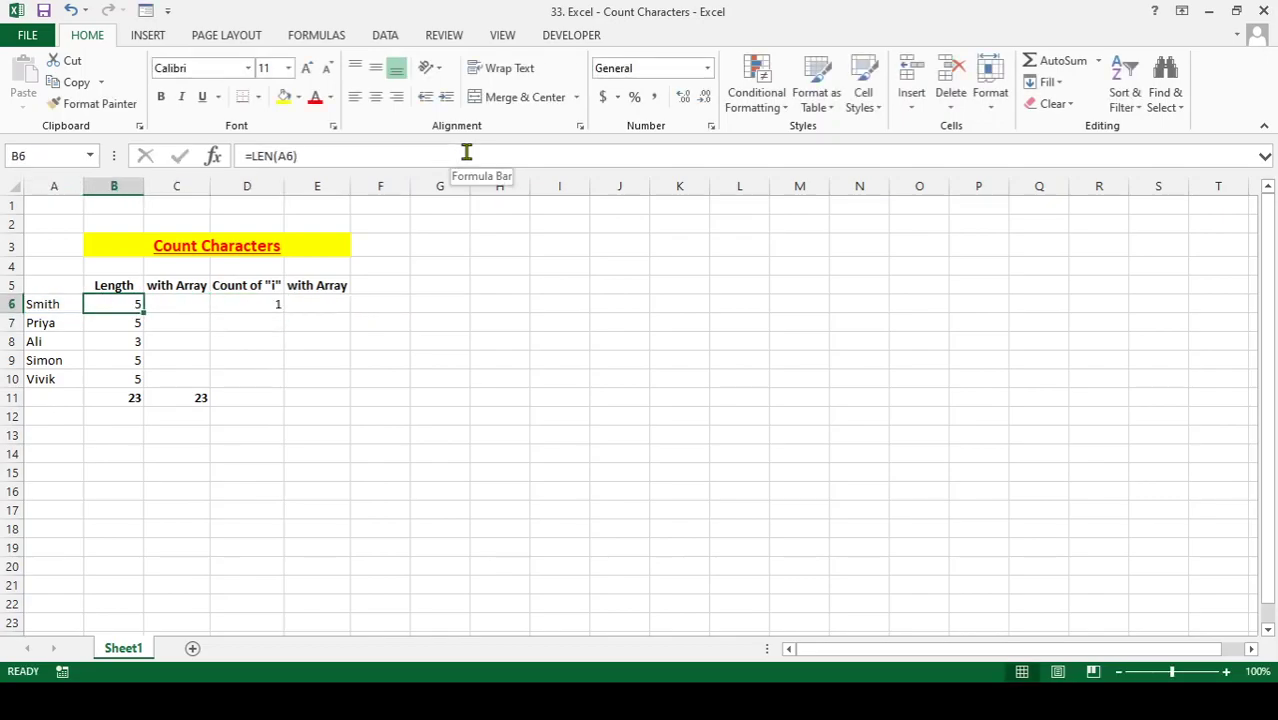
# Test the count in D6 by inserting an extra "i" after the first letter in A6, and undo that edit
pyautogui.press('Left')
pyautogui.press('Left')
pyautogui.press('Left')
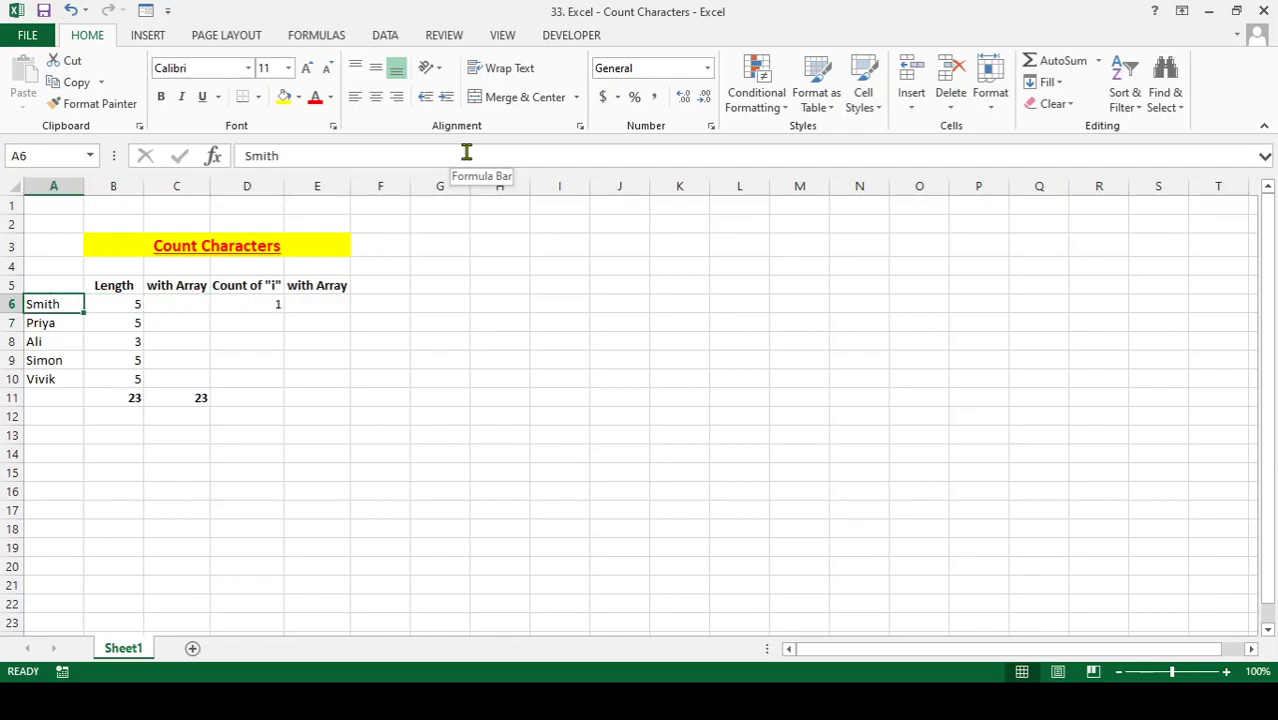
pyautogui.click(254, 155)
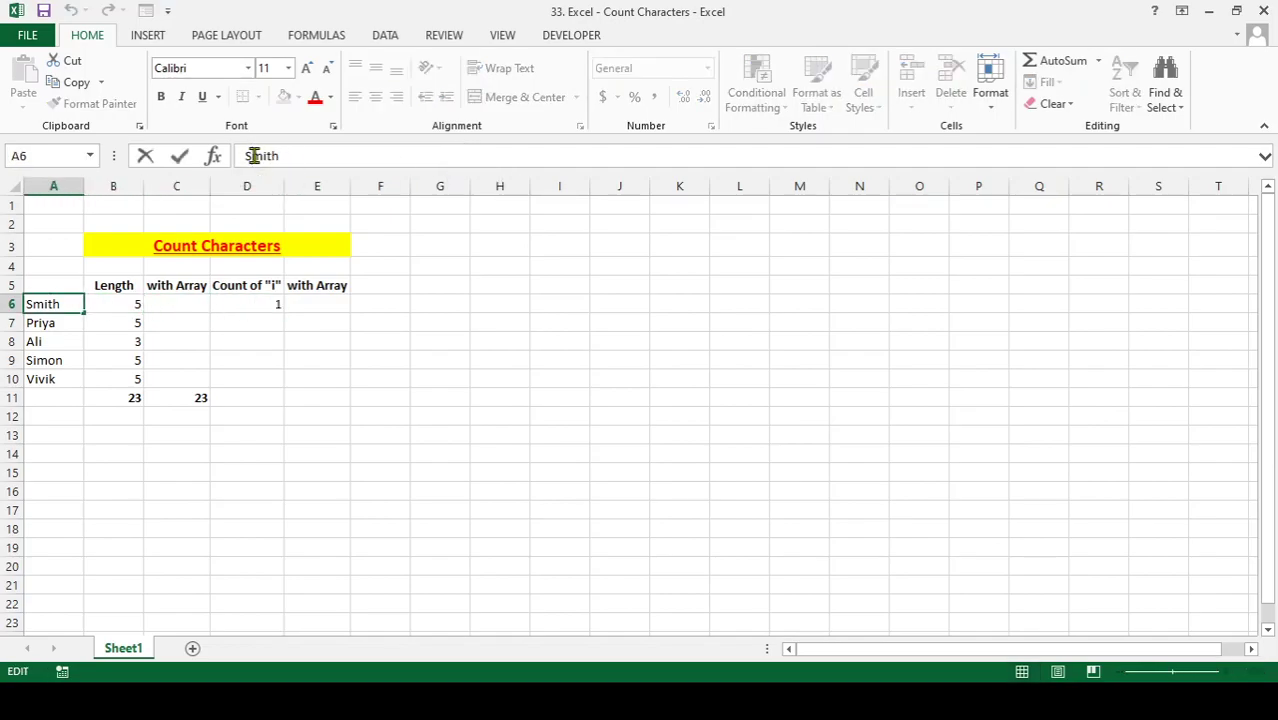
pyautogui.write('i')
pyautogui.press('Return')
pyautogui.press('Up')
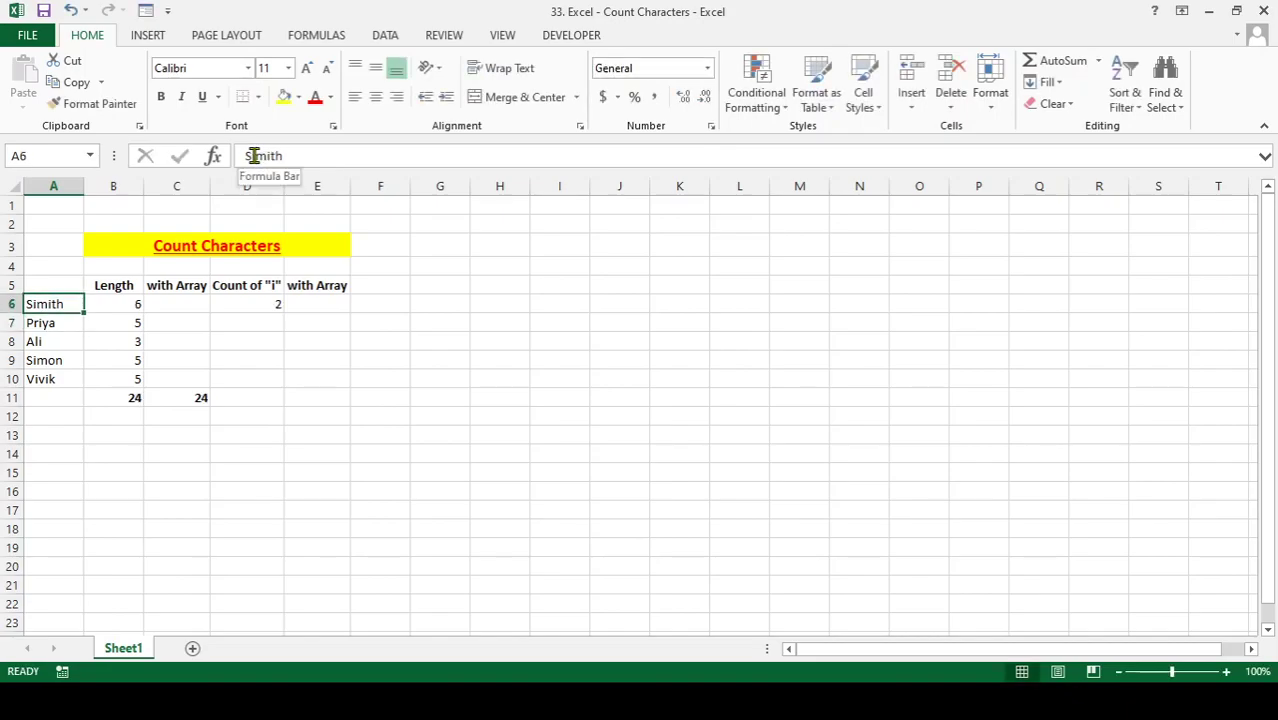
pyautogui.press('Right')
pyautogui.press('Right')
pyautogui.press('Right')
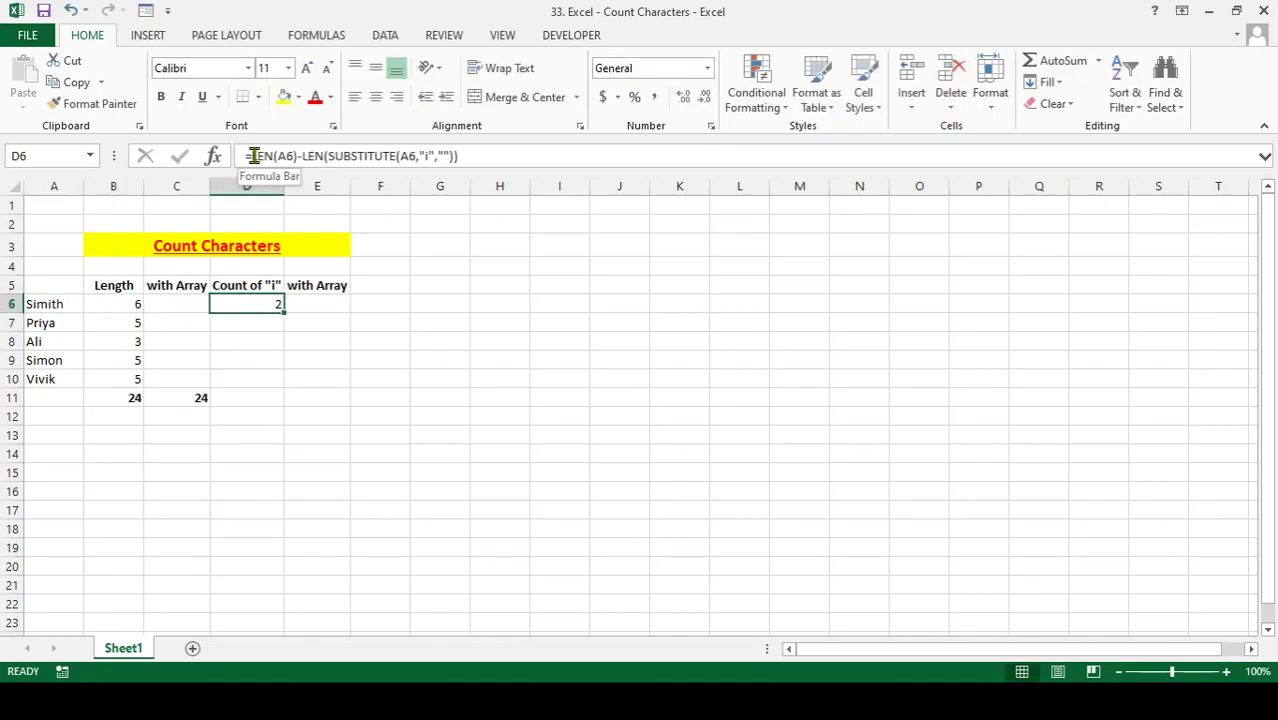
pyautogui.hotkey('ctrl', 'z')
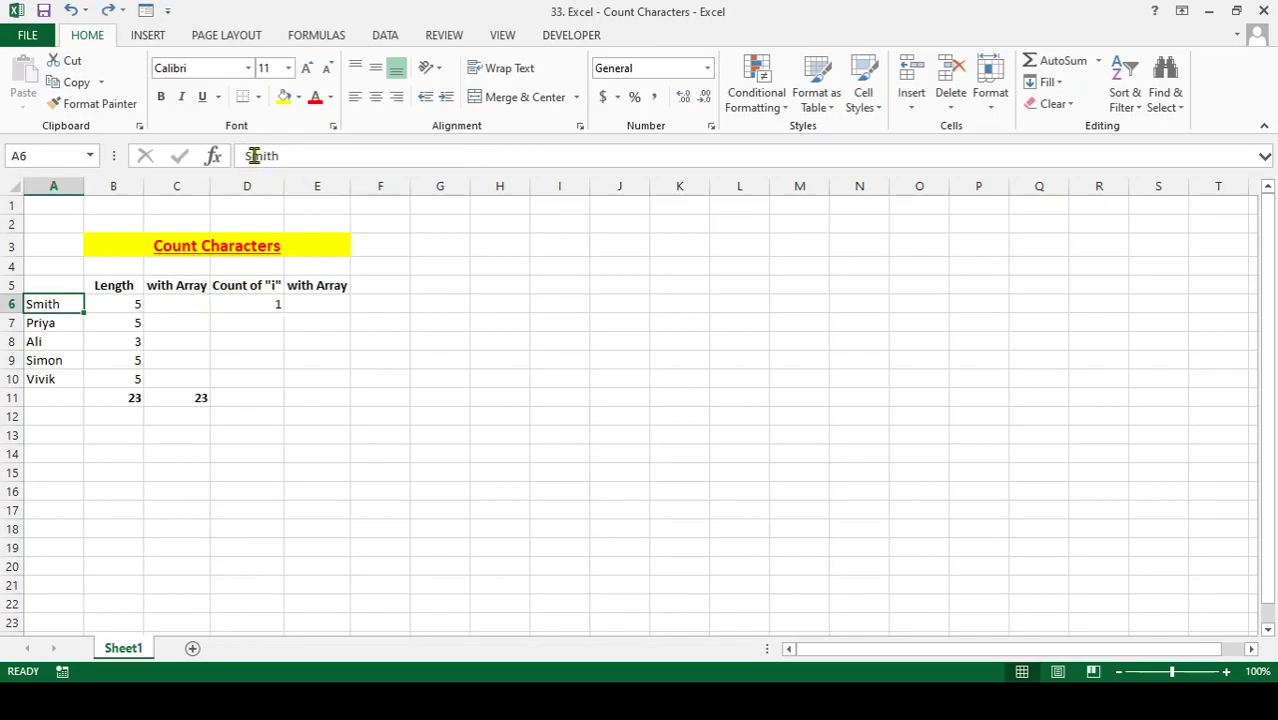
# Examine the references of the D6 formula and the range of names A6:A10 it has to cover
pyautogui.press('Right')
pyautogui.press('Right')
pyautogui.press('Right')
pyautogui.press('F2')
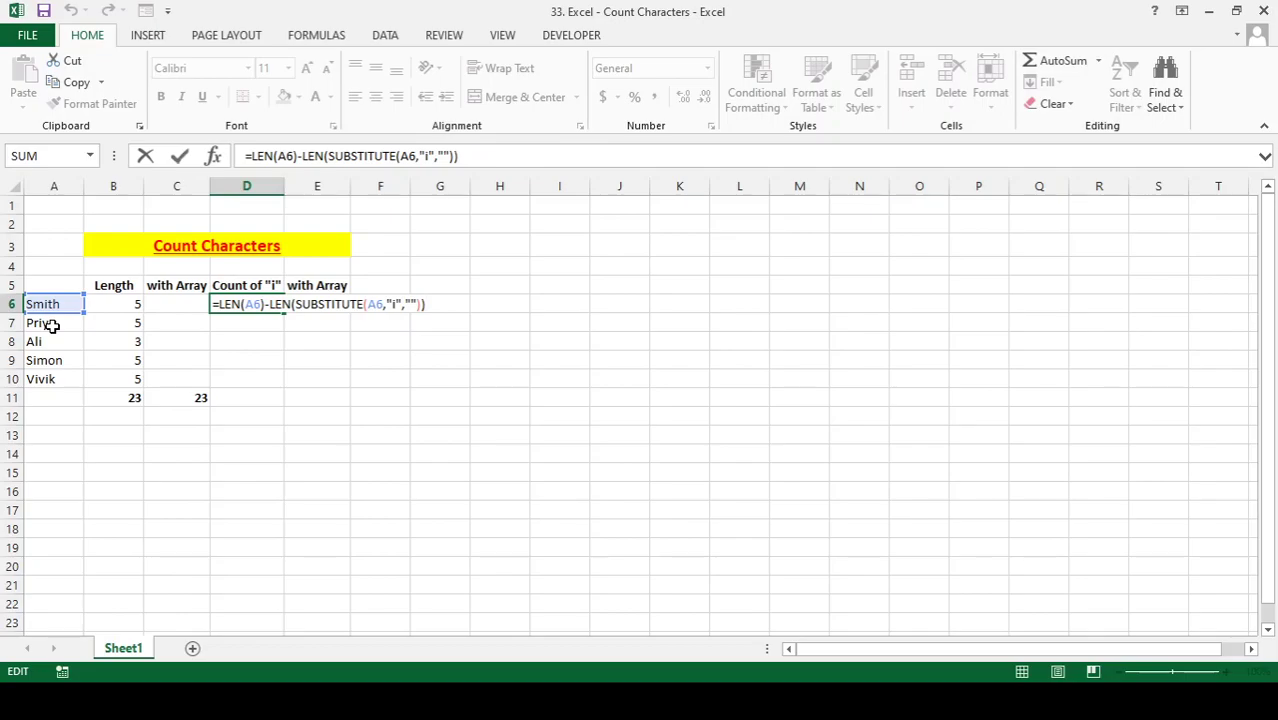
pyautogui.hotkey('ctrl', 'Return')
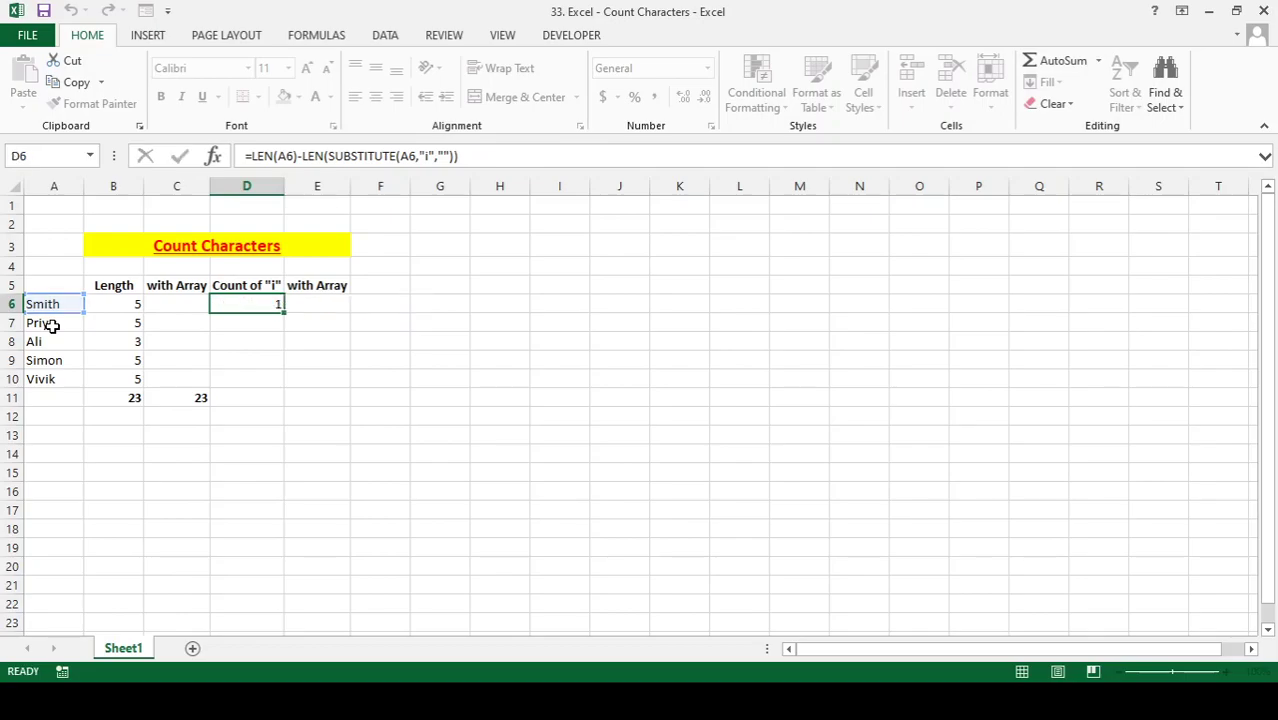
pyautogui.moveTo(63, 302); pyautogui.dragTo(61, 379)
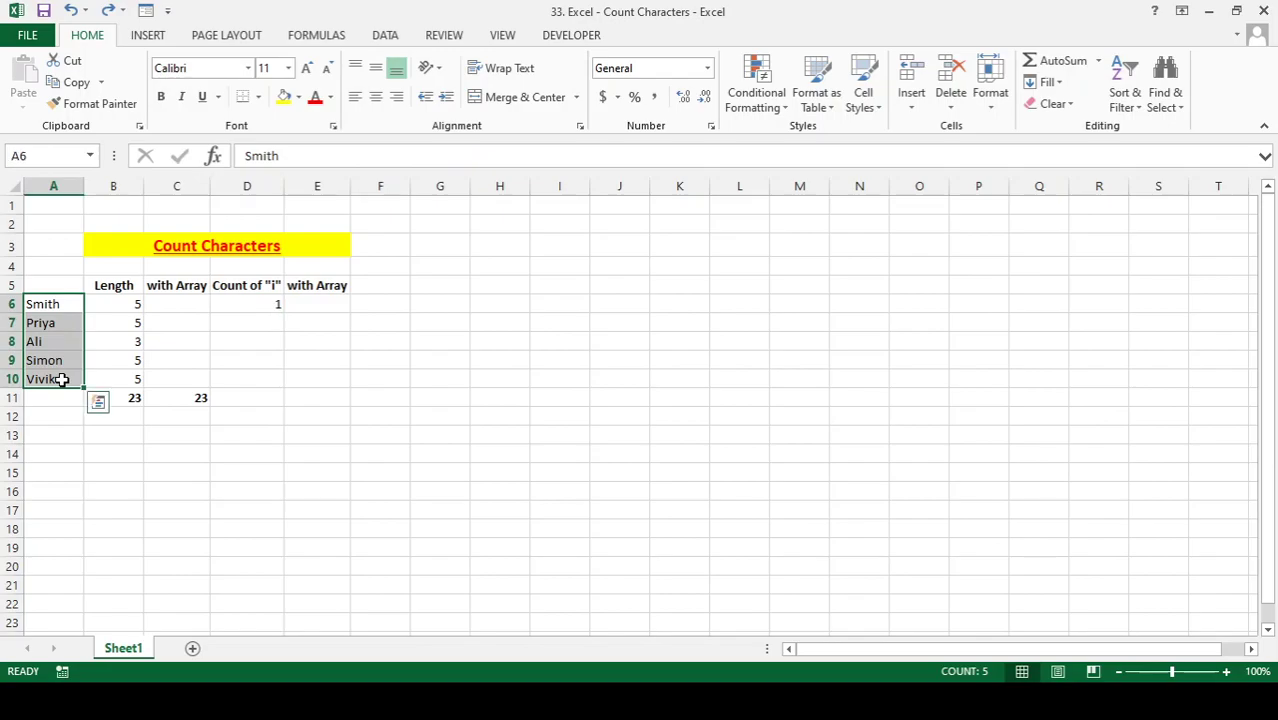
# Fill the D6 formula down to D10 and total the counts in D11 with =SUM(D6:D10)
pyautogui.click(245, 304)
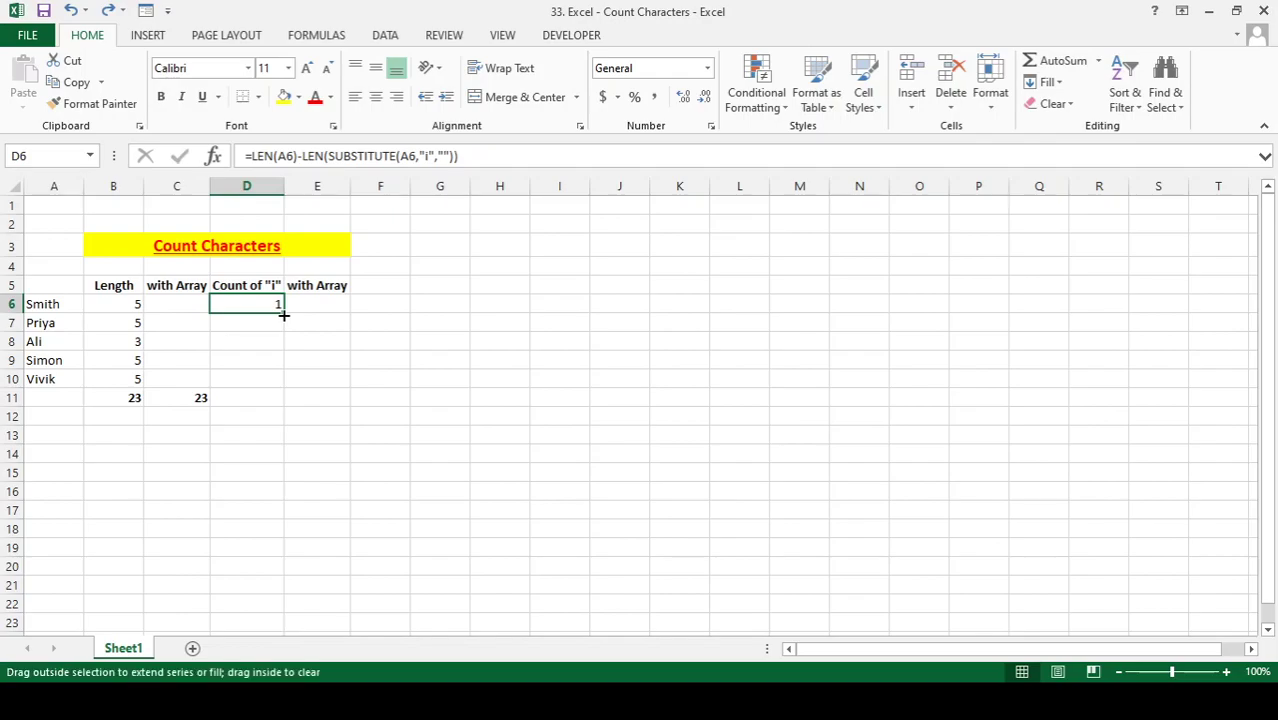
pyautogui.doubleClick(284, 315)
pyautogui.click(249, 397)
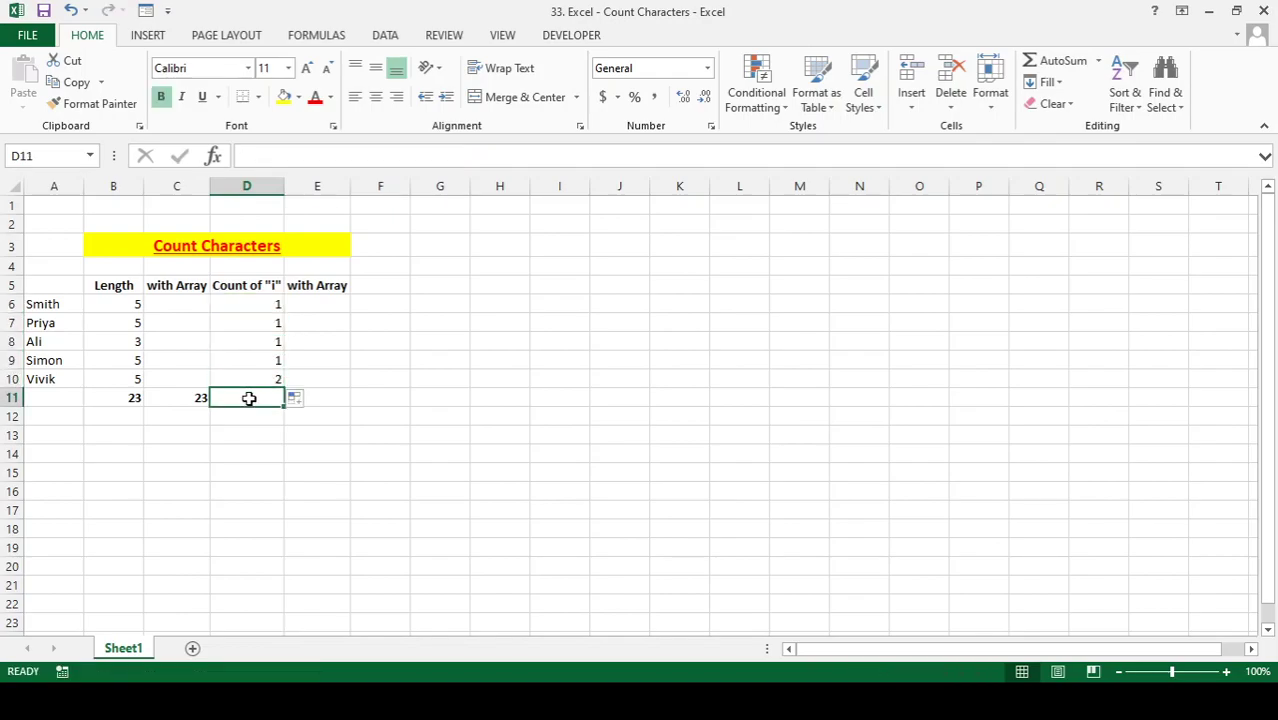
pyautogui.hotkey('alt', '=')
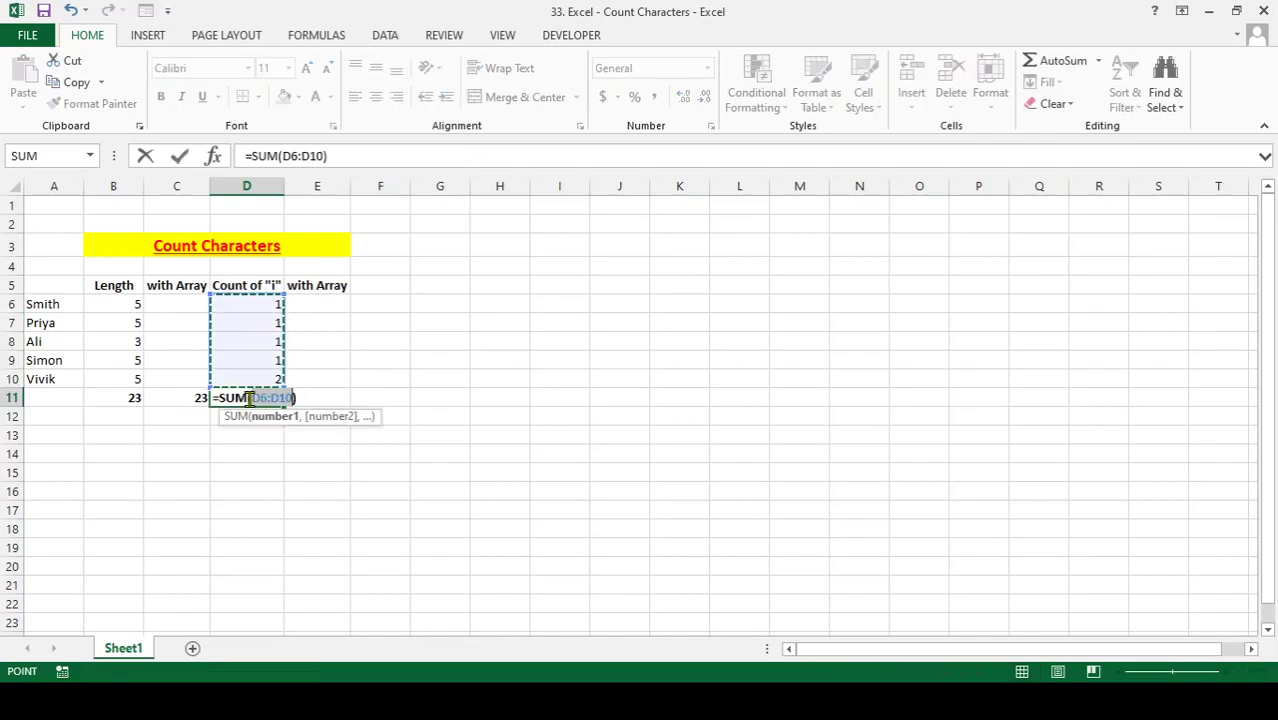
pyautogui.press('Return')
pyautogui.click(249, 398)
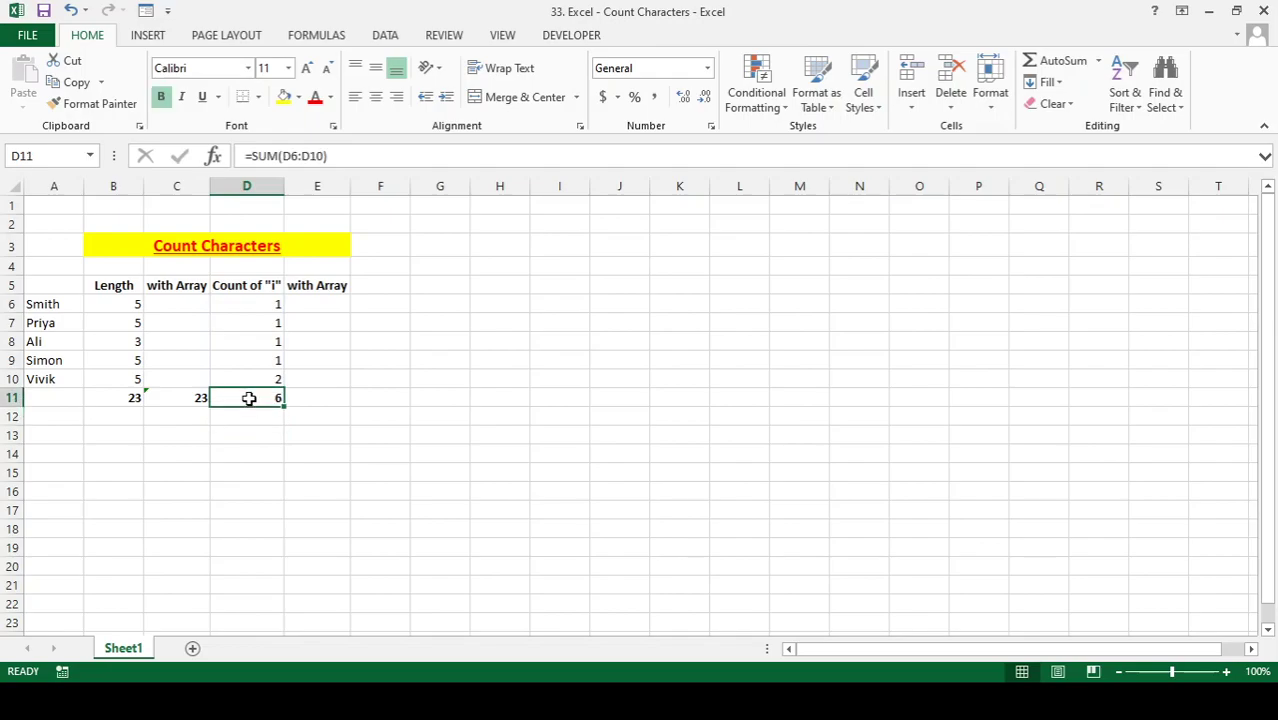
# Check each name in A6 to A10 for occurrences of "i" against the counts in column D
pyautogui.press('Left')
pyautogui.press('Left')
pyautogui.press('Up')
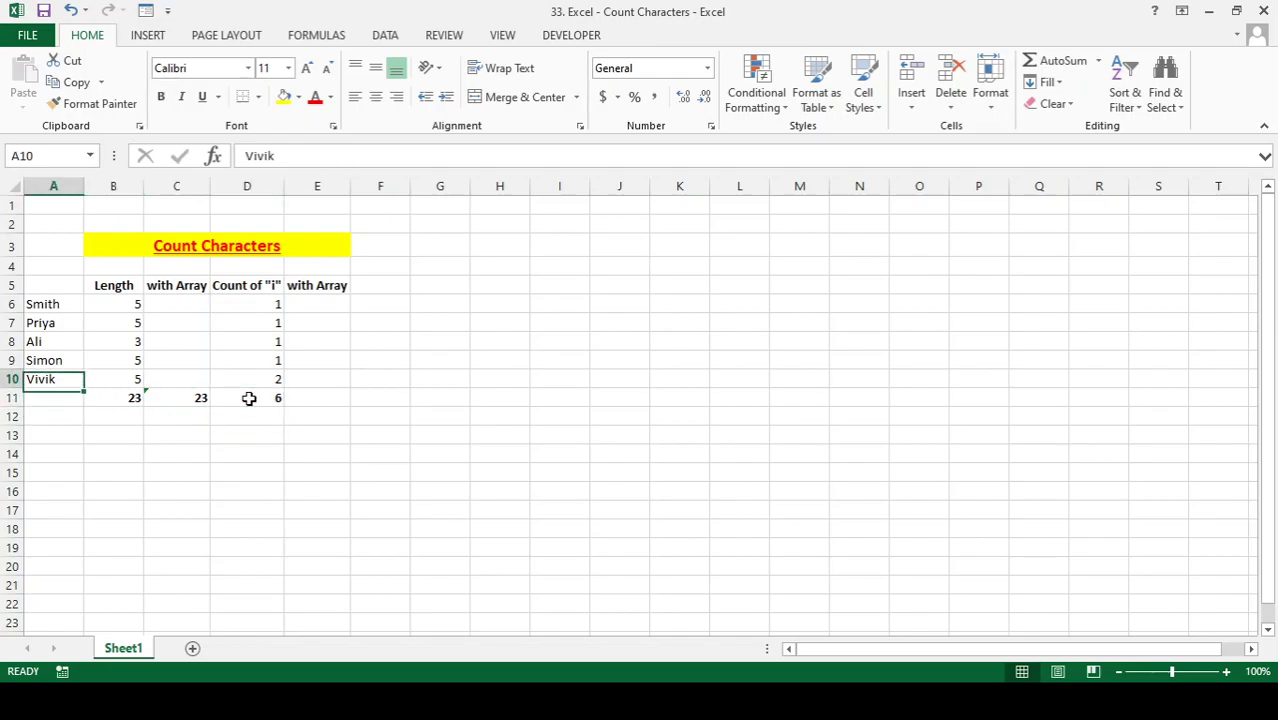
pyautogui.press('Up')
pyautogui.press('Up')
pyautogui.press('Up')
pyautogui.press('Up')
pyautogui.press('Down')
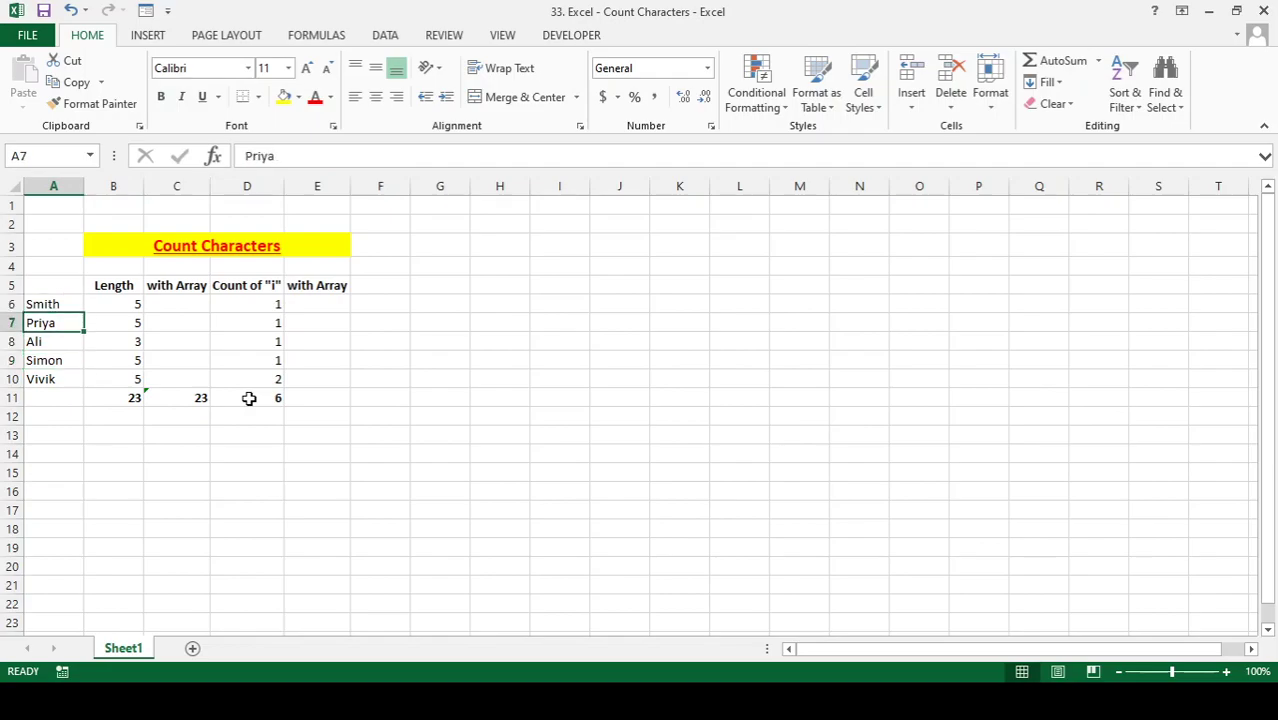
pyautogui.press('Down')
pyautogui.press('Down')
pyautogui.press('Down')
pyautogui.press('Right')
pyautogui.press('Right')
pyautogui.press('Right')
pyautogui.press('Right')
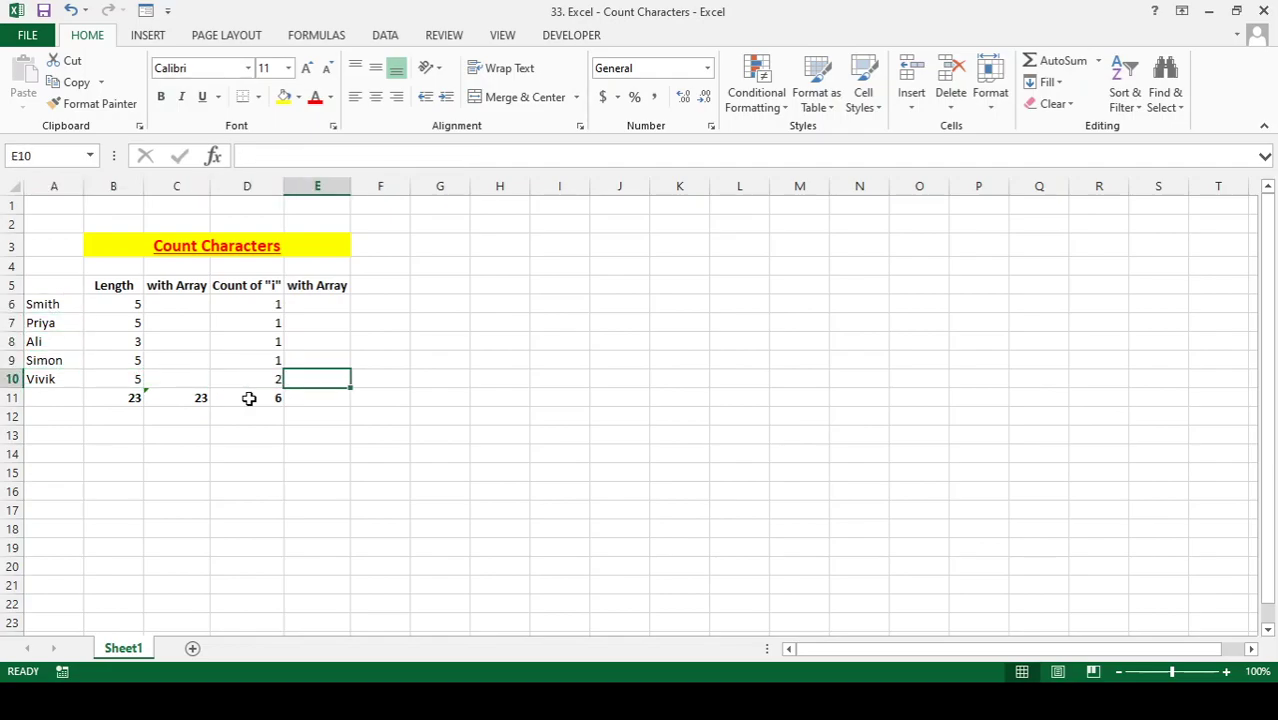
# Review the per-name formulas in D6 to D10 that count the letter "i"
pyautogui.press('Down')
pyautogui.press('Left')
pyautogui.press('Up')
pyautogui.press('Up')
pyautogui.press('Up')
pyautogui.press('Up')
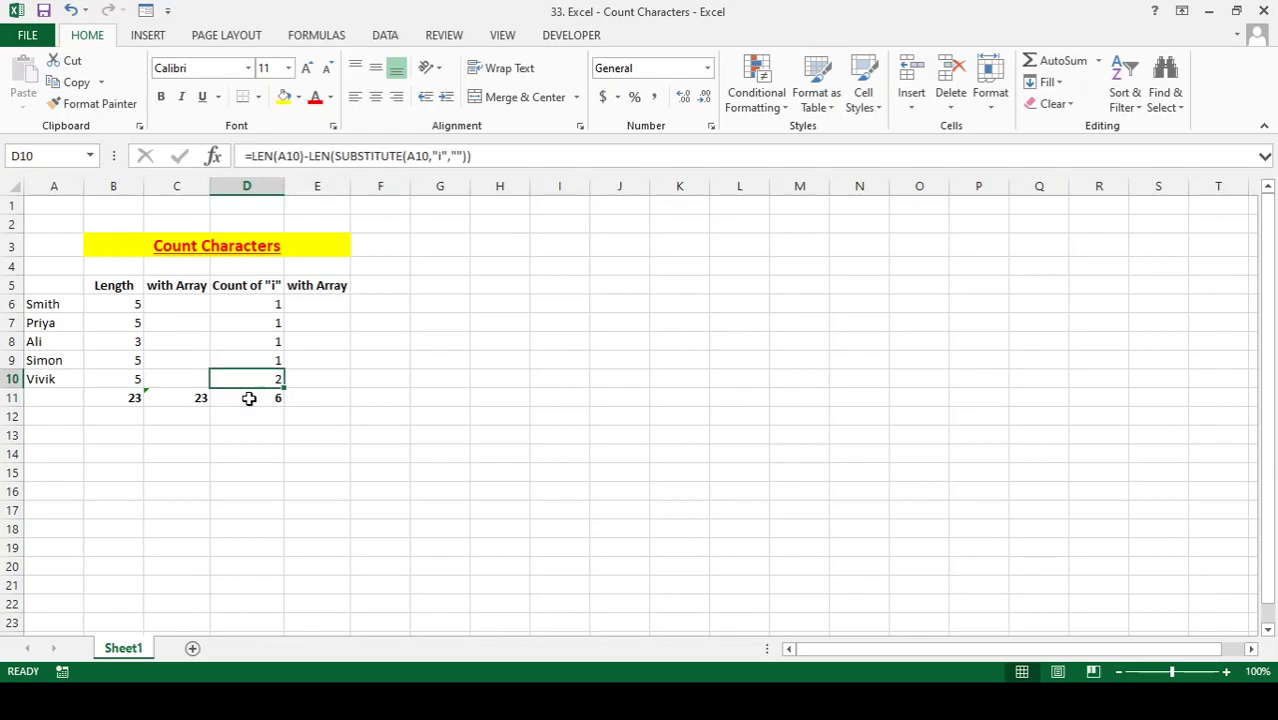
pyautogui.press('Up')
# Start a total formula in E11 with =SUM(LEN(A6:A10) to measure the length of all names
pyautogui.press('Down')
pyautogui.press('Down')
pyautogui.press('Down')
pyautogui.press('Down')
pyautogui.press('Down')
pyautogui.press('Right')
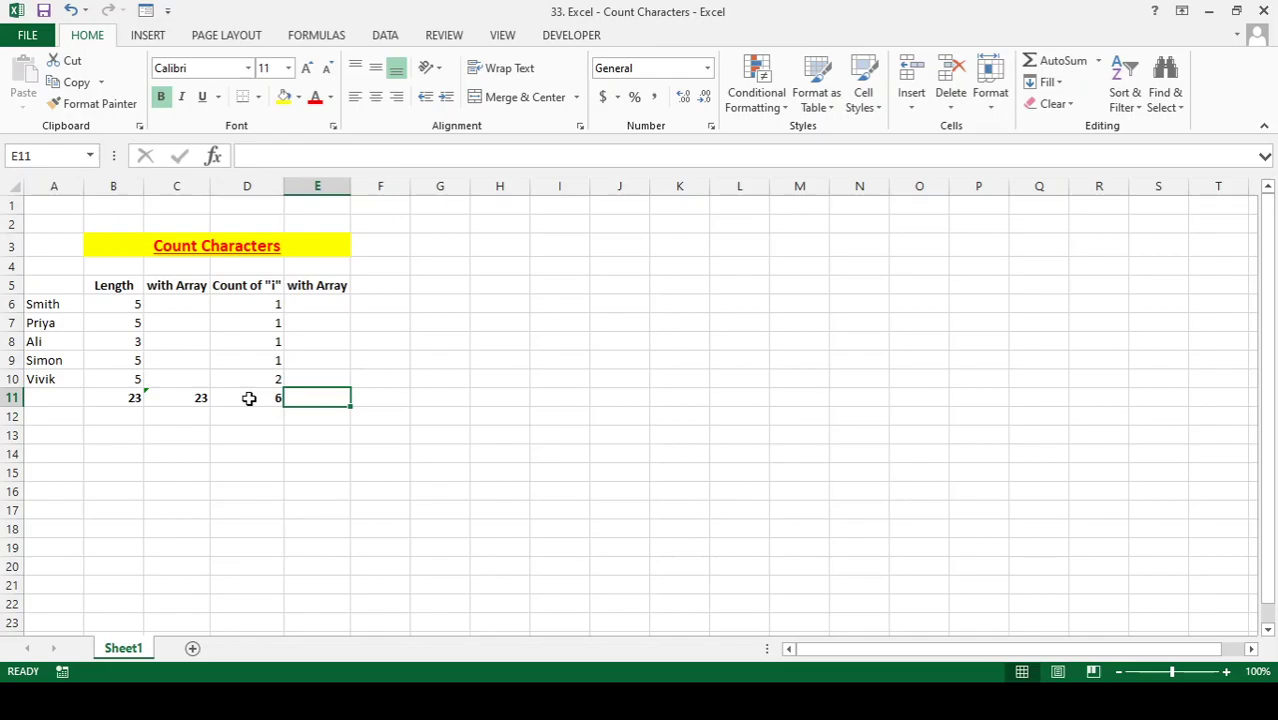
pyautogui.write('=SUM(')
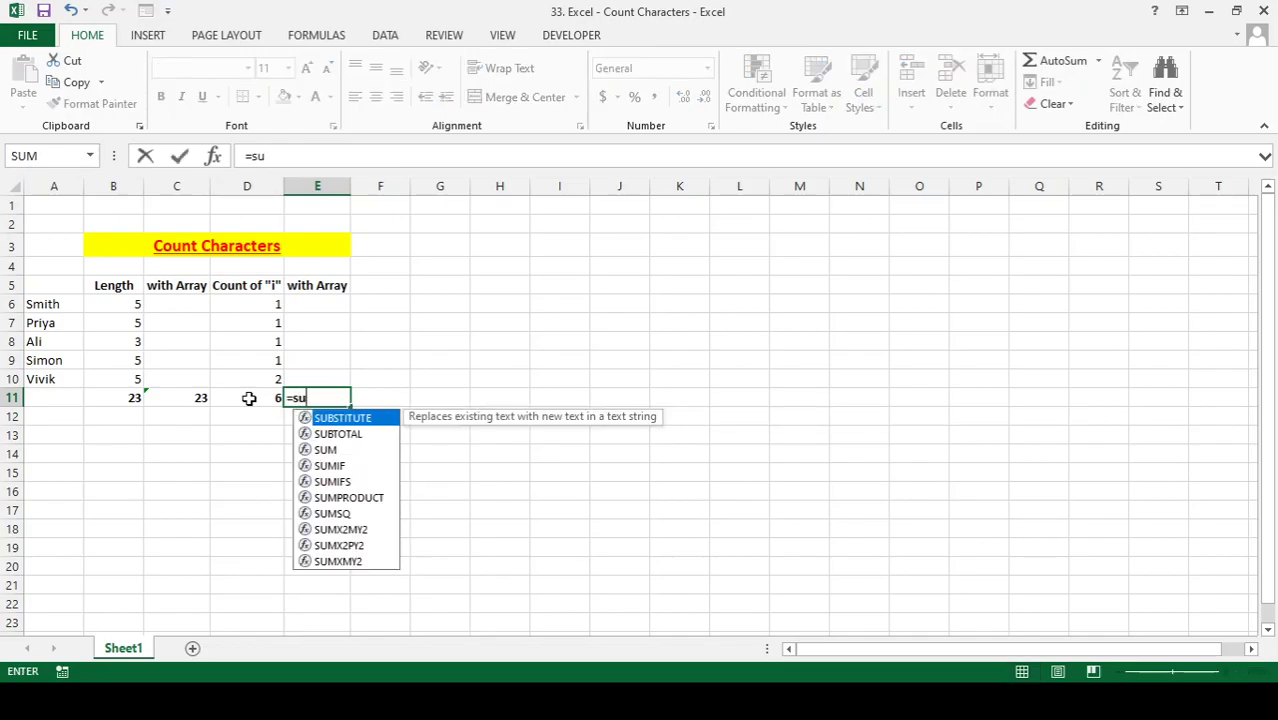
pyautogui.write('LEN(')
pyautogui.press('Left')
pyautogui.press('Left')
pyautogui.press('Left')
pyautogui.press('Left')
pyautogui.press('Up')
pyautogui.hotkey('shift', 'Up')
pyautogui.hotkey('shift', 'Up')
pyautogui.hotkey('shift', 'Up')
pyautogui.hotkey('shift', 'Up')
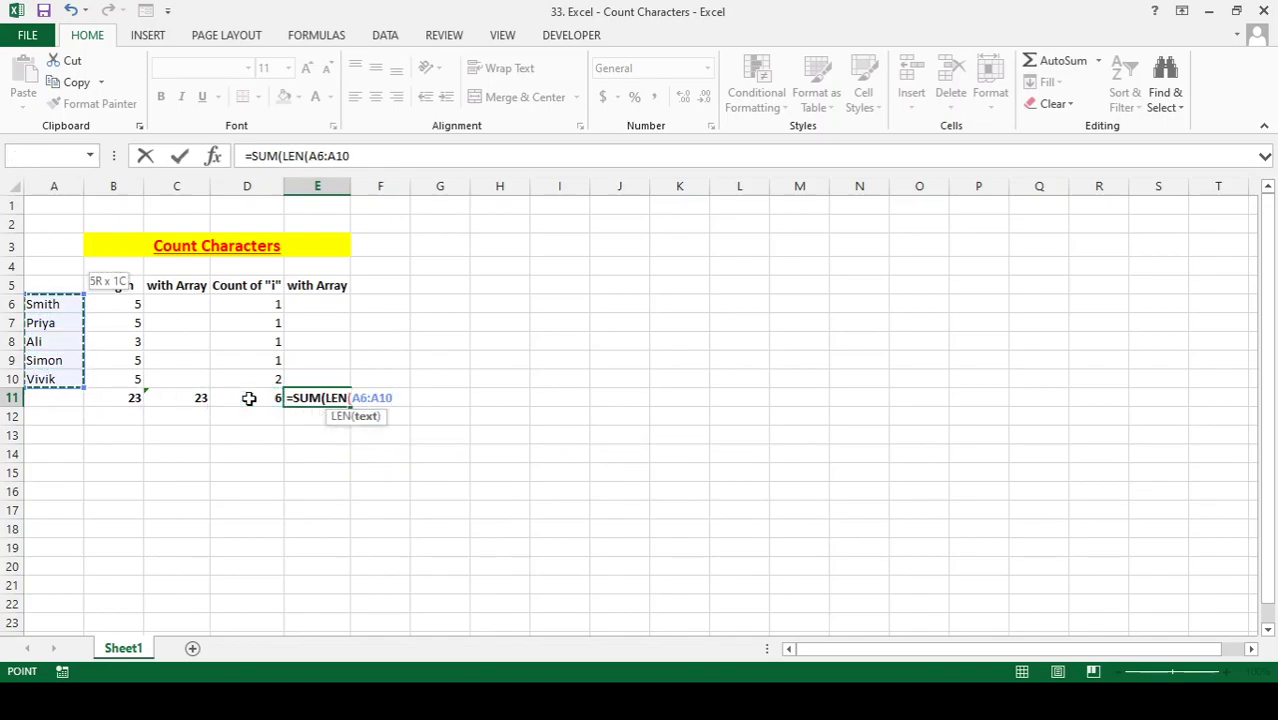
pyautogui.write(')')
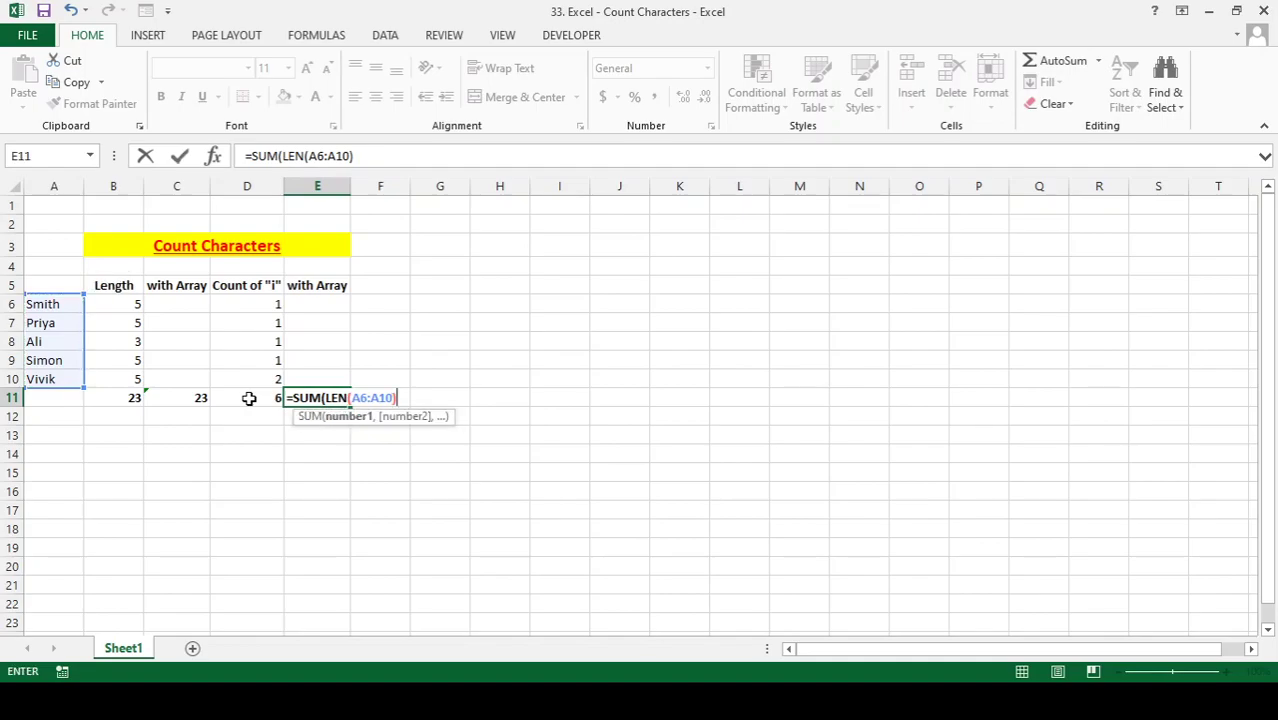
# Extend the E11 formula with -LEN(SUBSTITUTE(A6:A10 to subtract the lengths after substitution over the same names
pyautogui.write('-len')
pyautogui.press('Tab')
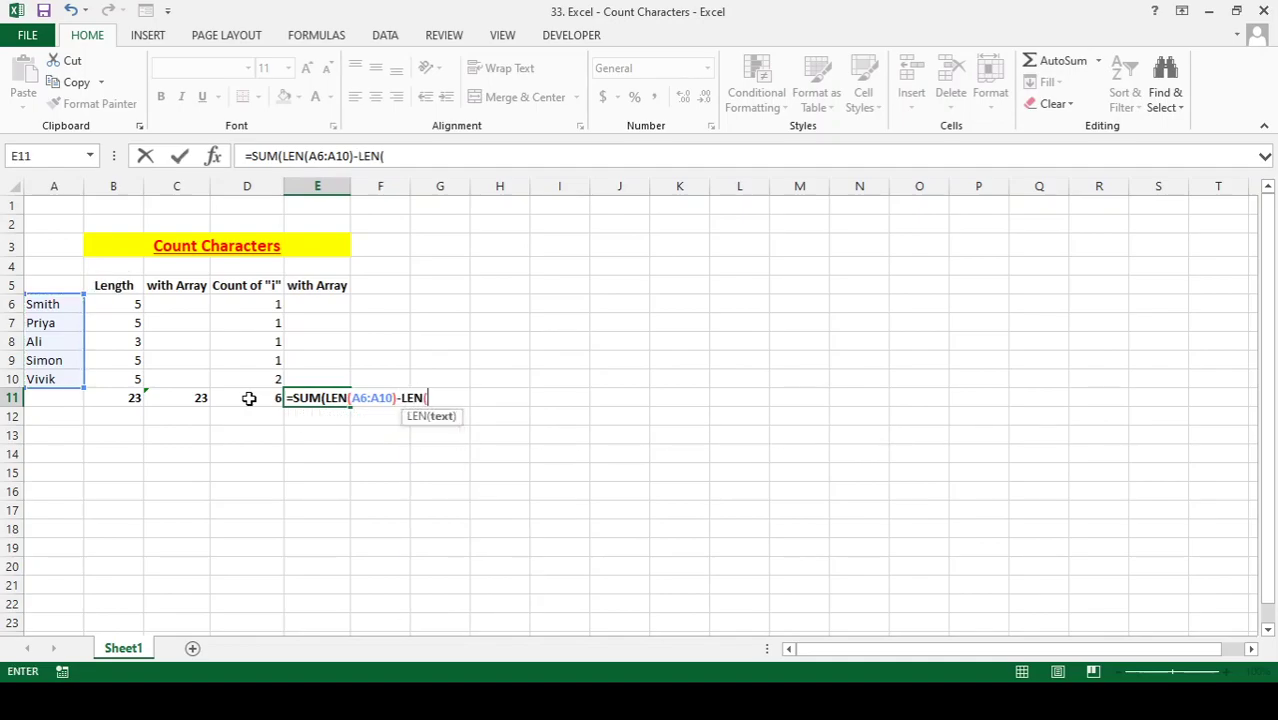
pyautogui.write('subs')
pyautogui.press('Tab')
pyautogui.press('Left')
pyautogui.press('Left')
pyautogui.press('Left')
pyautogui.press('Left')
pyautogui.press('Up')
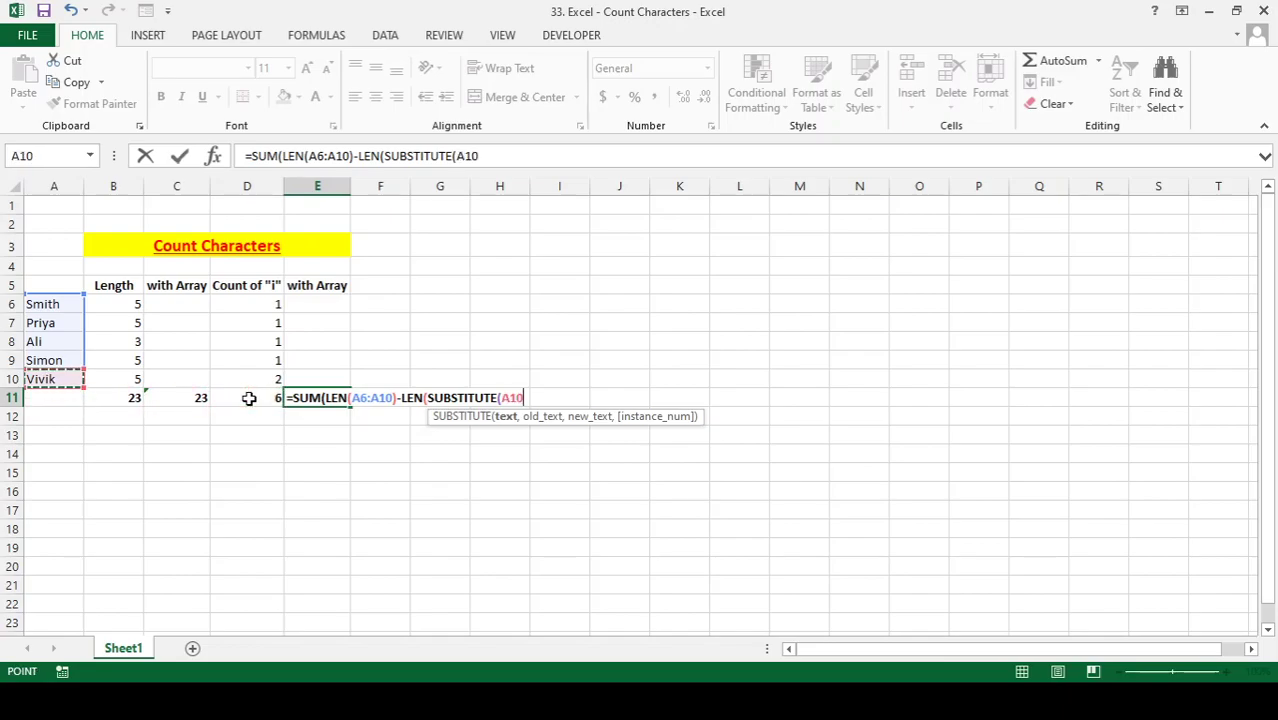
pyautogui.hotkey('shift', 'Up')
pyautogui.hotkey('shift', 'Up')
pyautogui.hotkey('shift', 'Up')
pyautogui.hotkey('shift', 'Up')
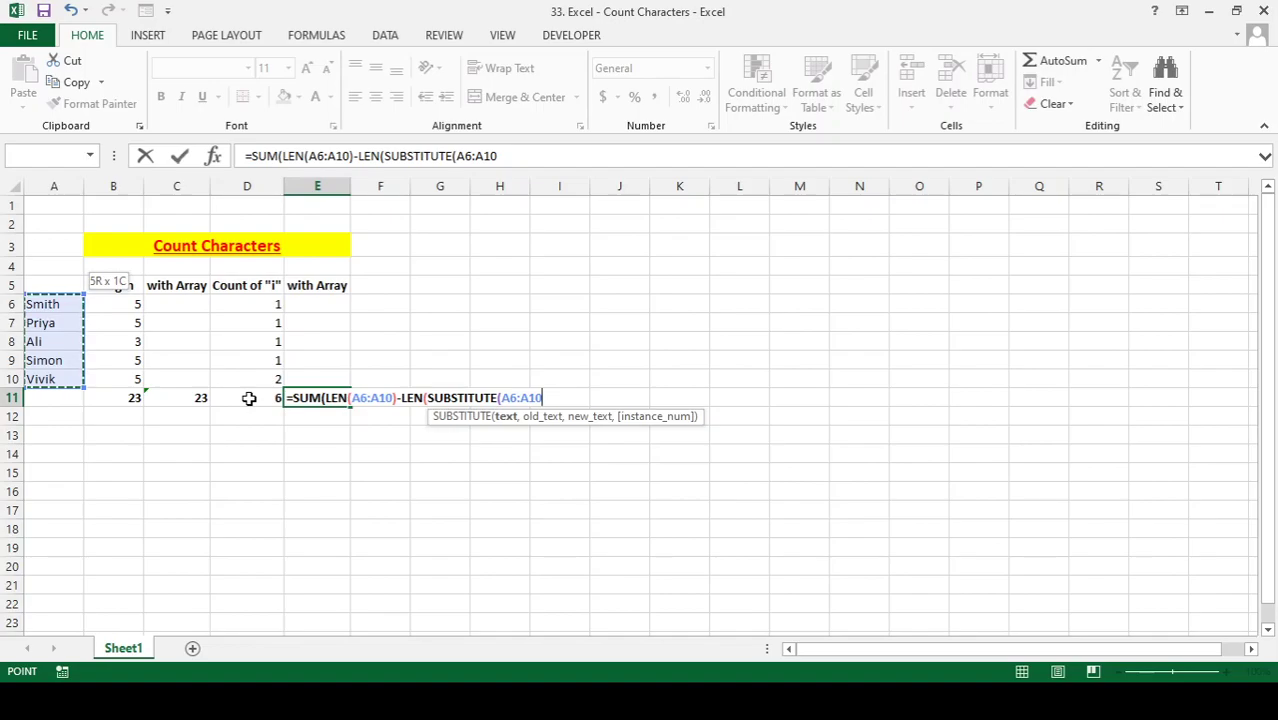
# Complete SUBSTITUTE in E11 with lowercase "i" as old text and "" as new text, and enter the formula as an array formula
pyautogui.write(',"i')
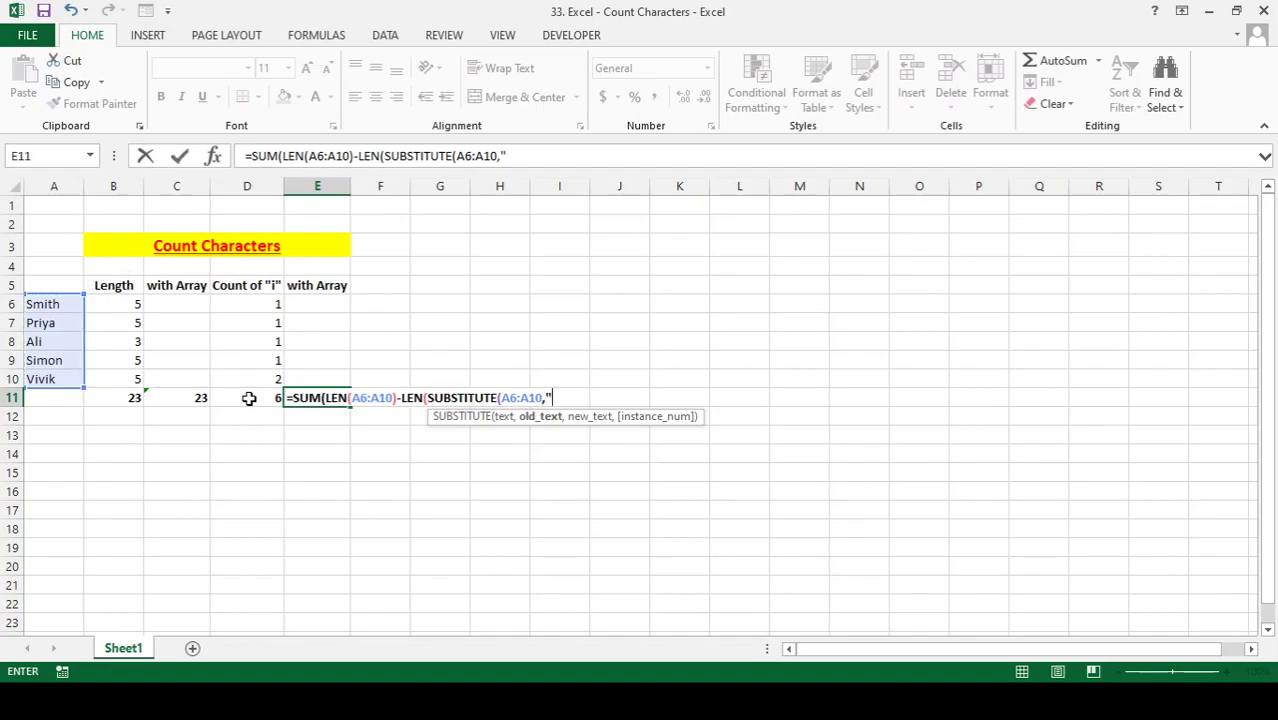
pyautogui.write('",')
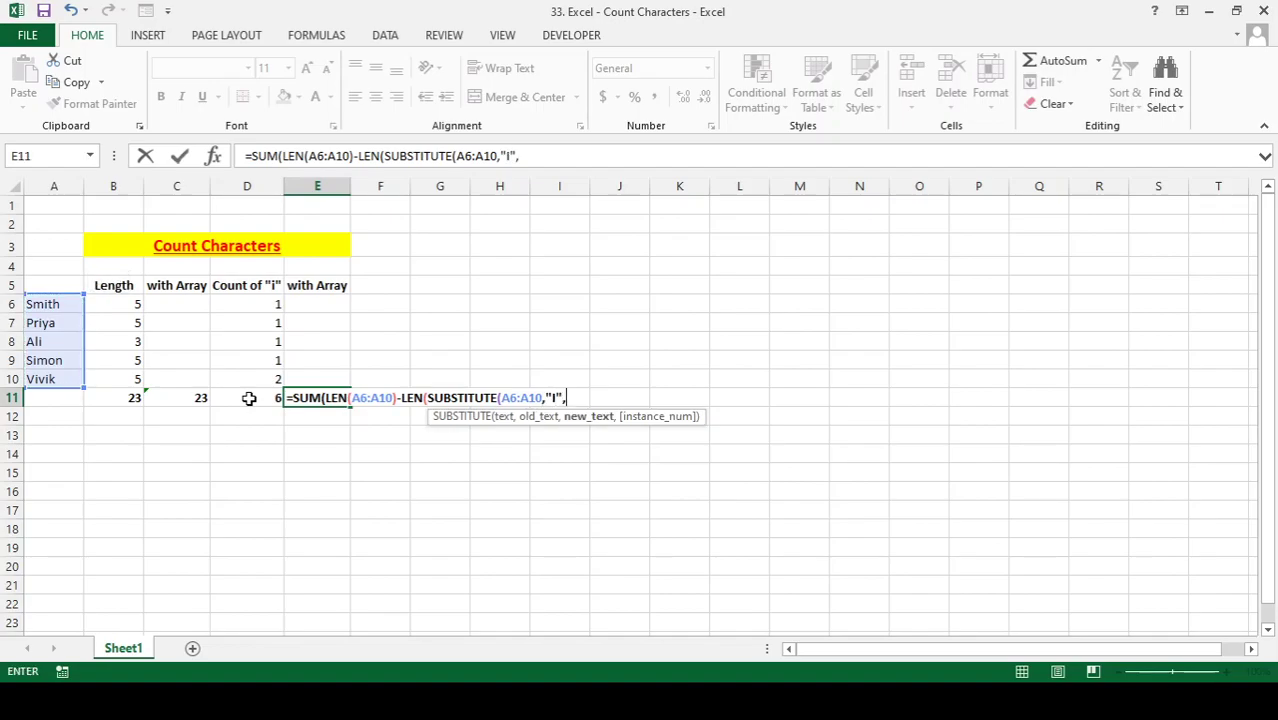
pyautogui.write('""))')
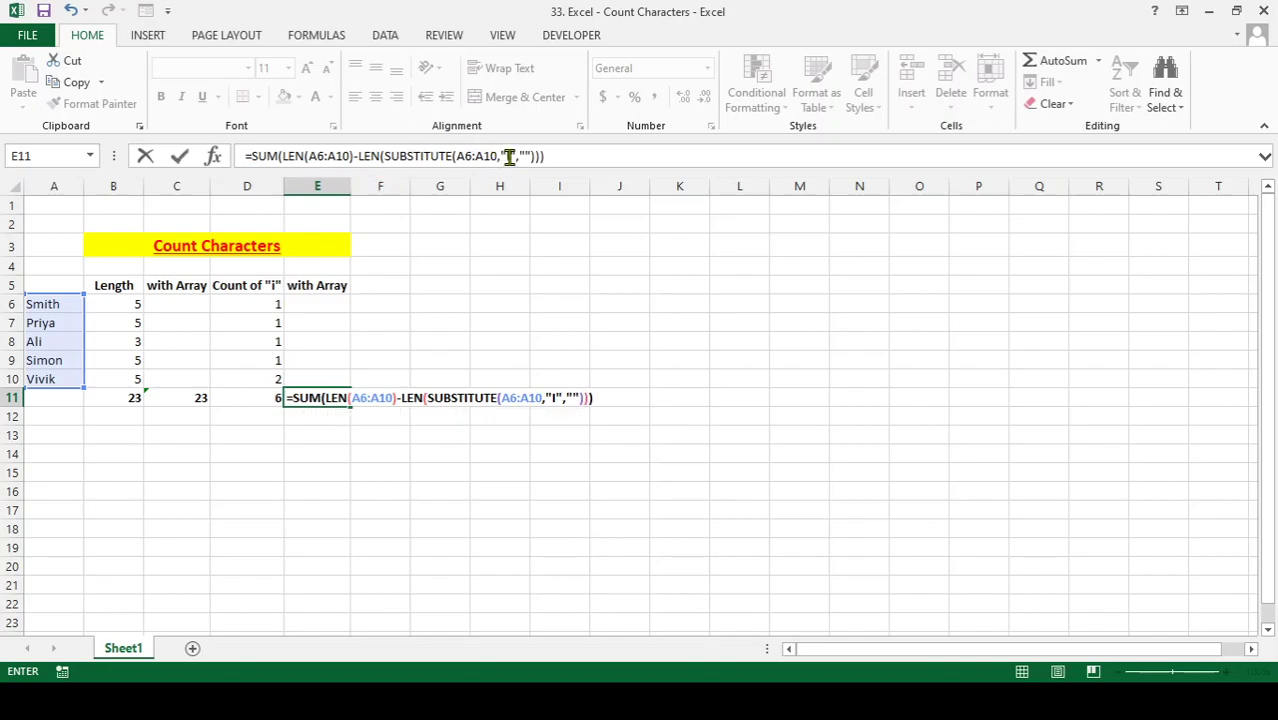
pyautogui.click(512, 156)
pyautogui.press('BackSpace')
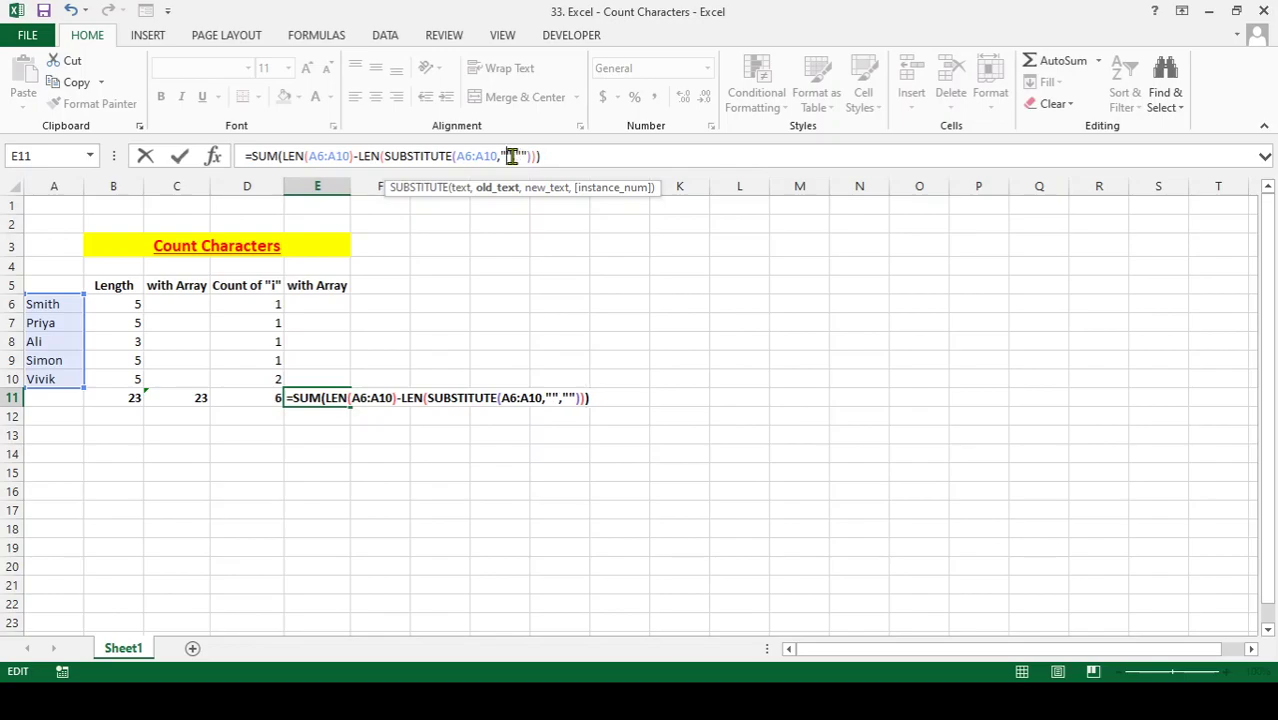
pyautogui.write('i')
pyautogui.hotkey('ctrl', 'shift', 'Return')
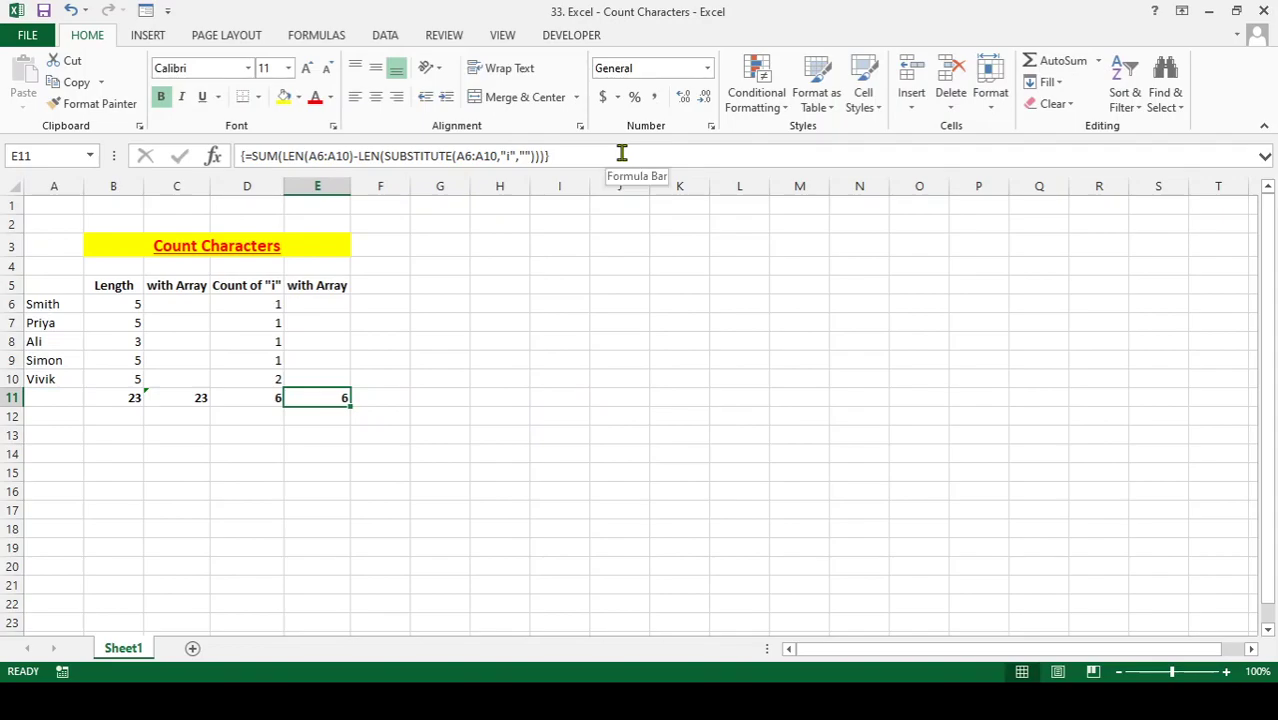
pyautogui.click(621, 153)
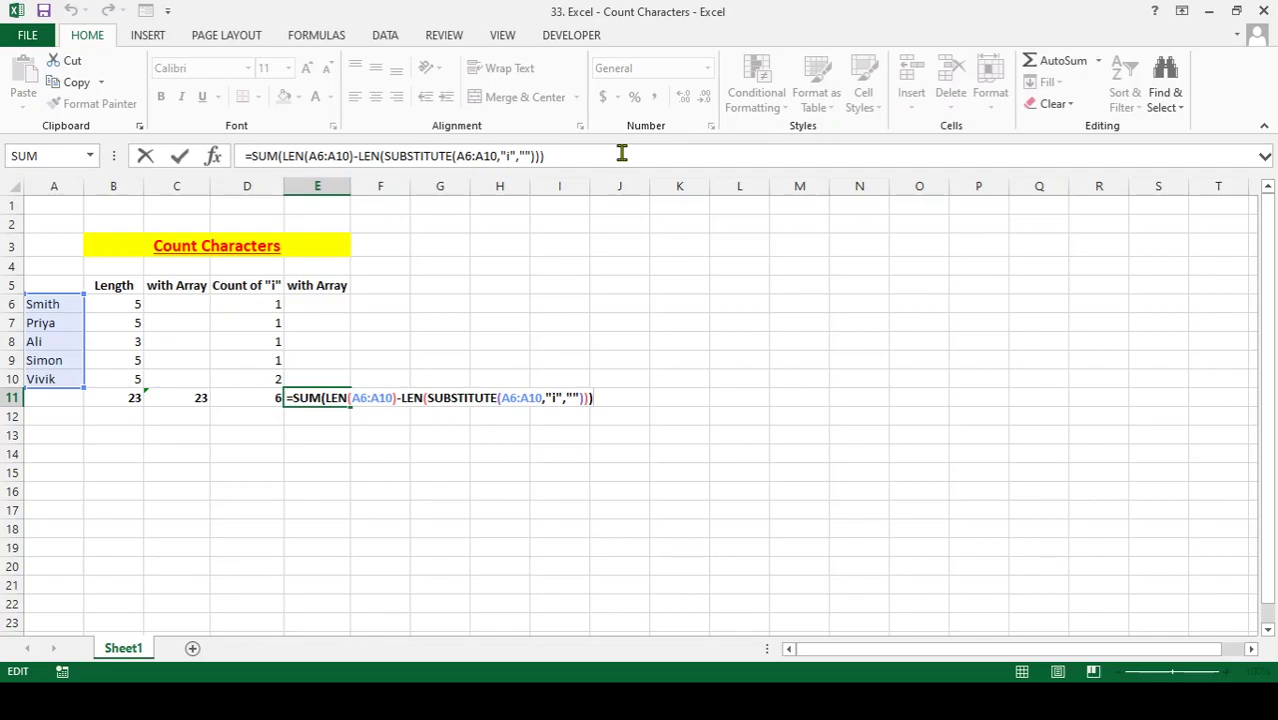
pyautogui.hotkey('ctrl', 'shift', 'Return')
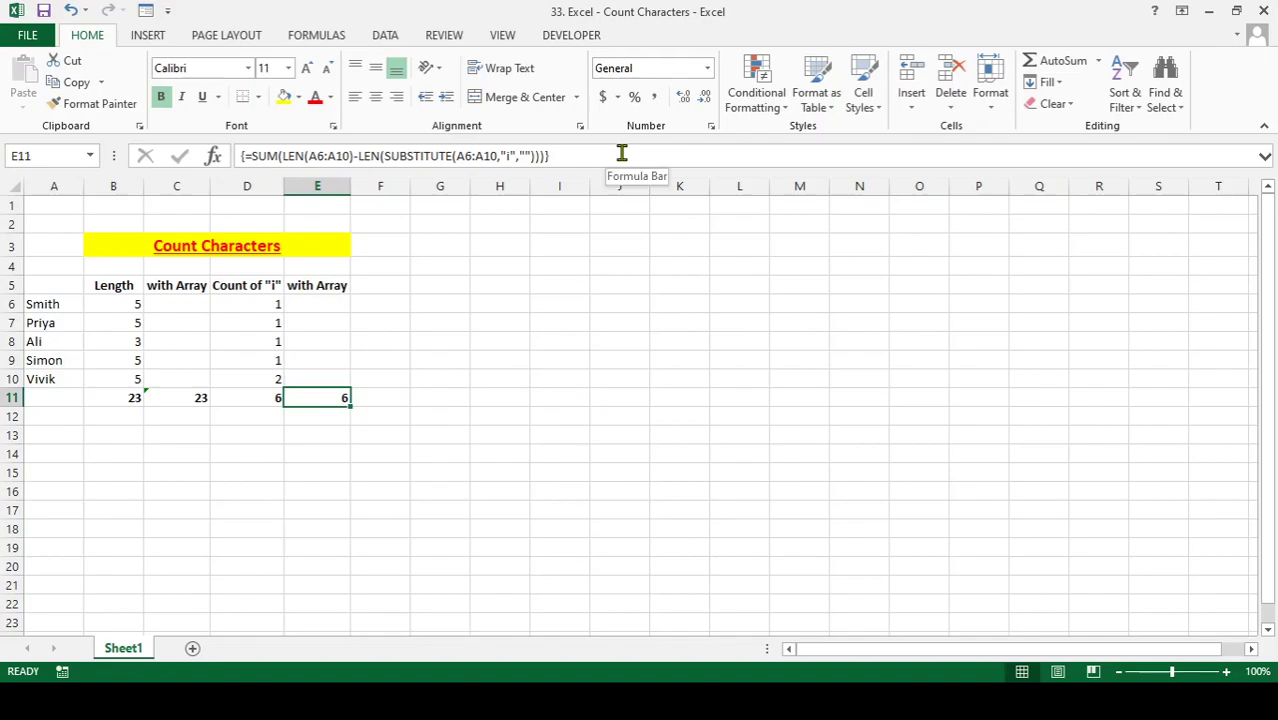
# Compare the individual count formulas in column D with the single array formula in E11
pyautogui.press('Left')
pyautogui.press('Up')
pyautogui.press('Up')
pyautogui.press('Up')
pyautogui.press('Up')
pyautogui.press('Up')
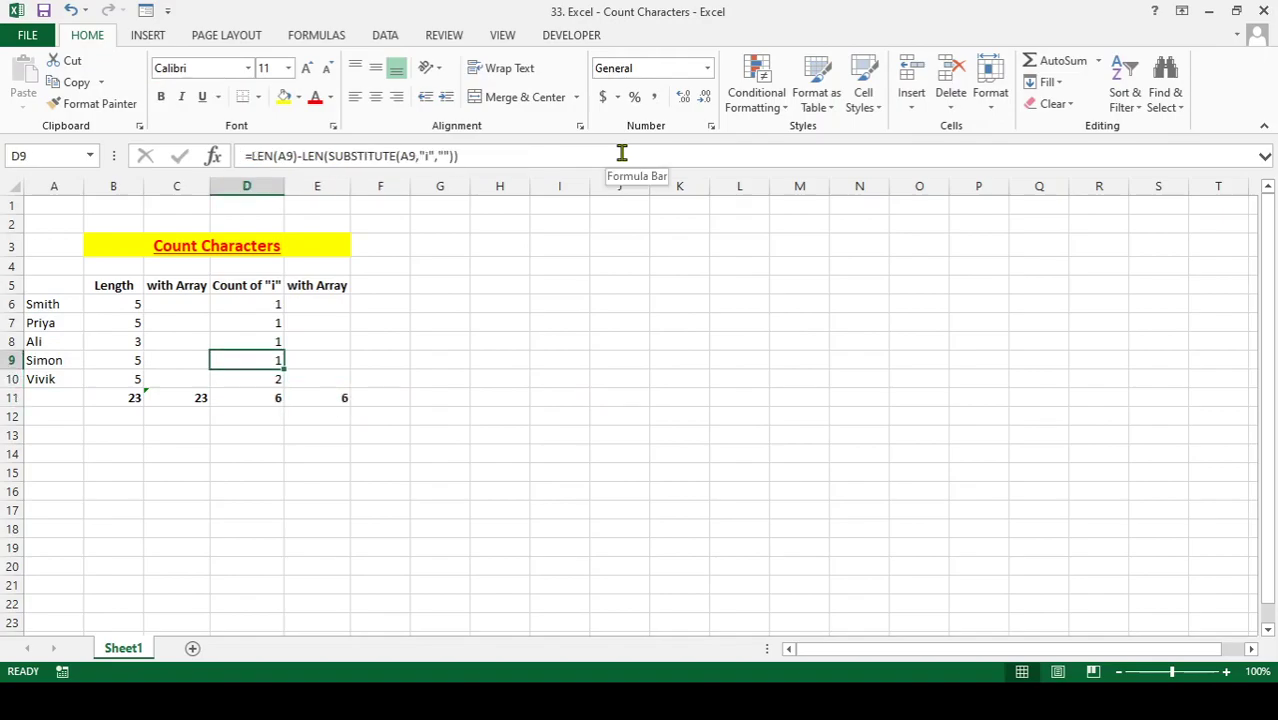
pyautogui.press('Down')
pyautogui.press('Down')
pyautogui.press('Down')
pyautogui.press('Down')
pyautogui.press('Down')
pyautogui.press('Right')
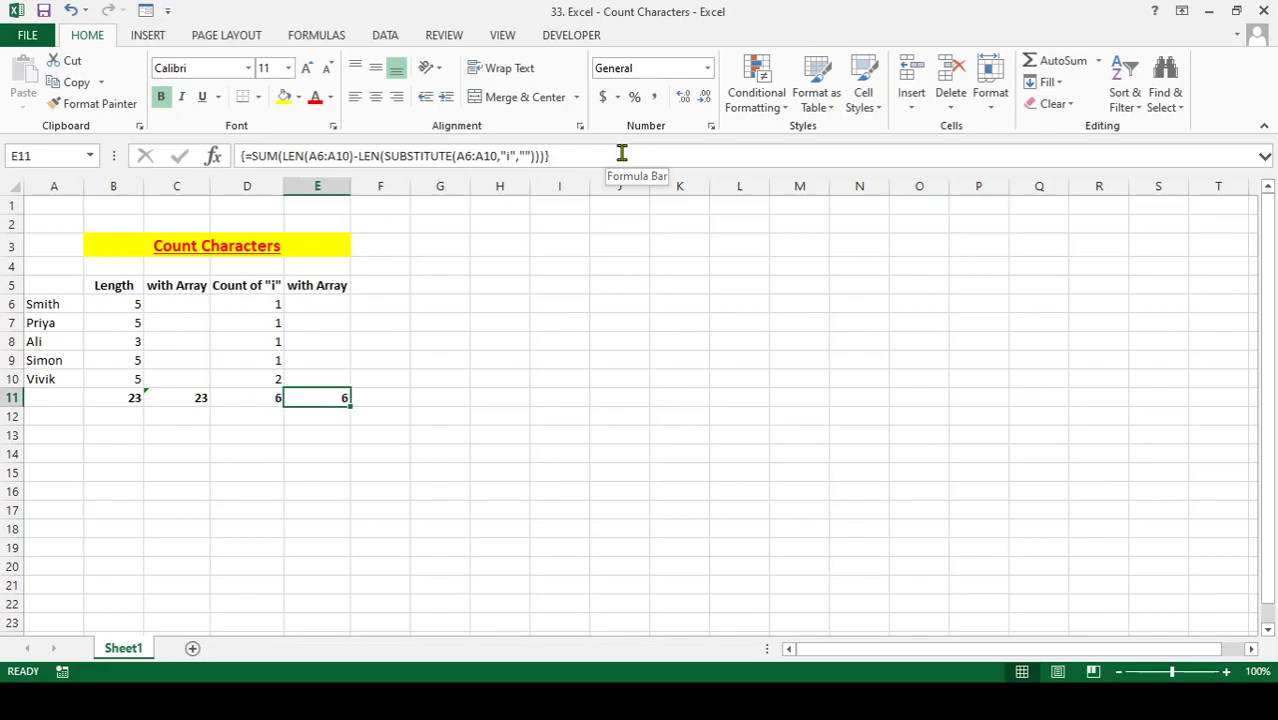